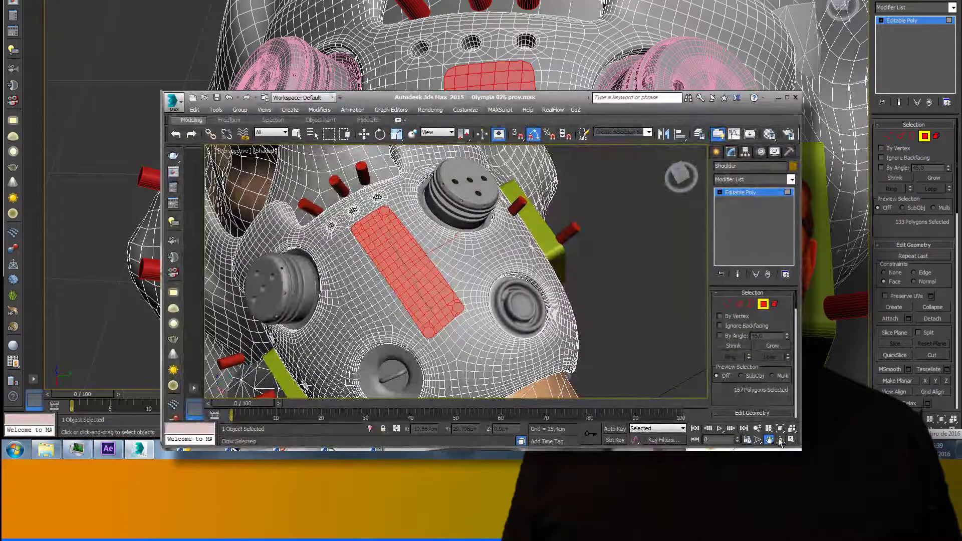
# Use Cut to add edges to the selected polygon strip at the centre of the chest armour.
pyautogui.moveTo(382, 253); pyautogui.dragTo(438, 300)
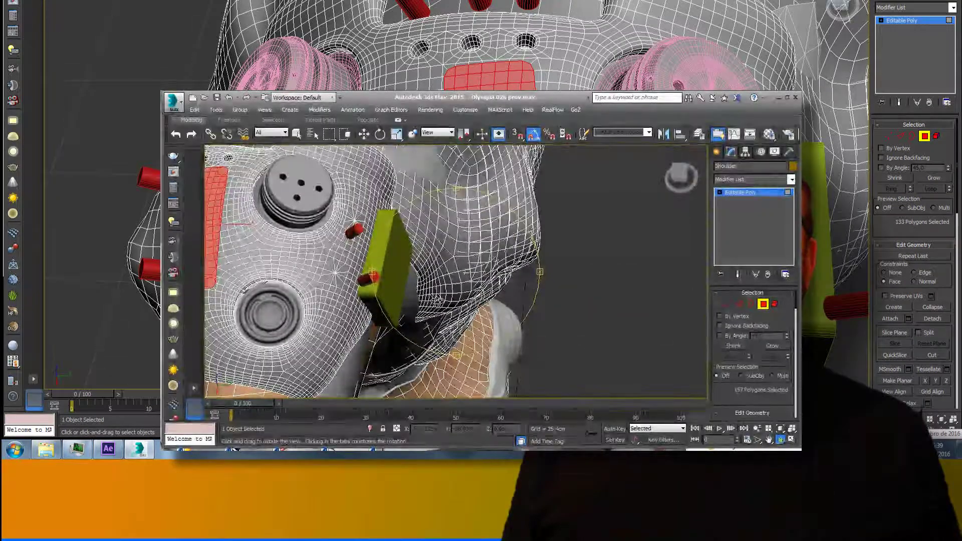
pyautogui.click(768, 439)
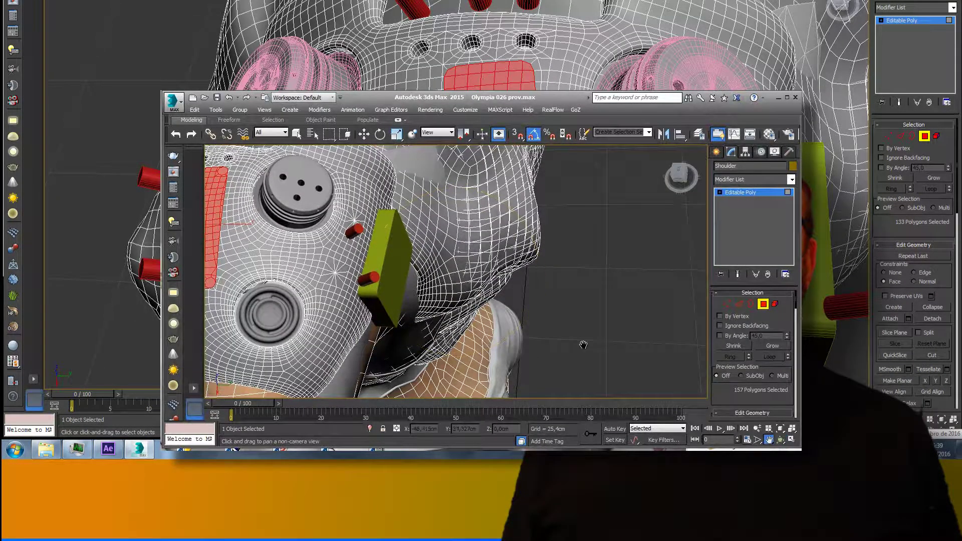
pyautogui.moveTo(303, 242); pyautogui.dragTo(567, 282)
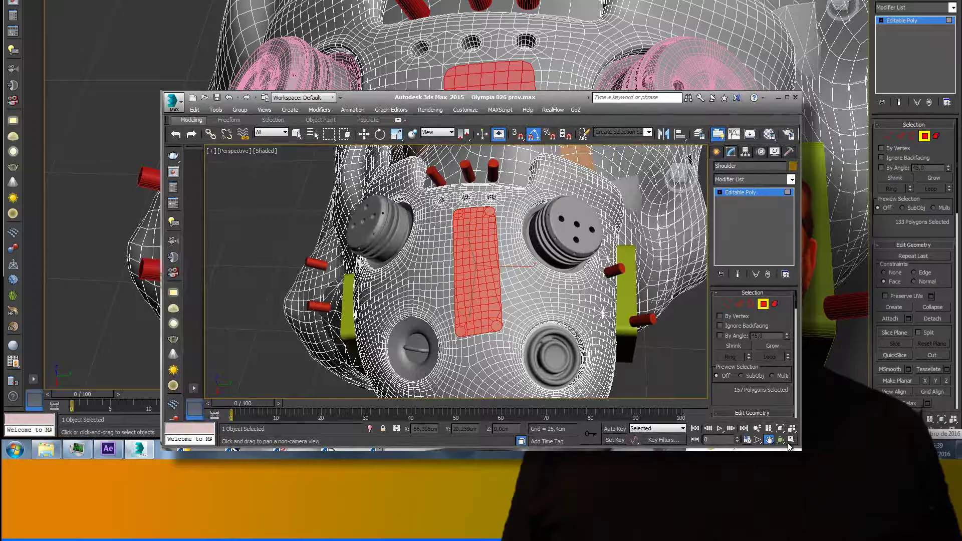
pyautogui.click(757, 428)
pyautogui.moveTo(546, 287); pyautogui.dragTo(567, 269)
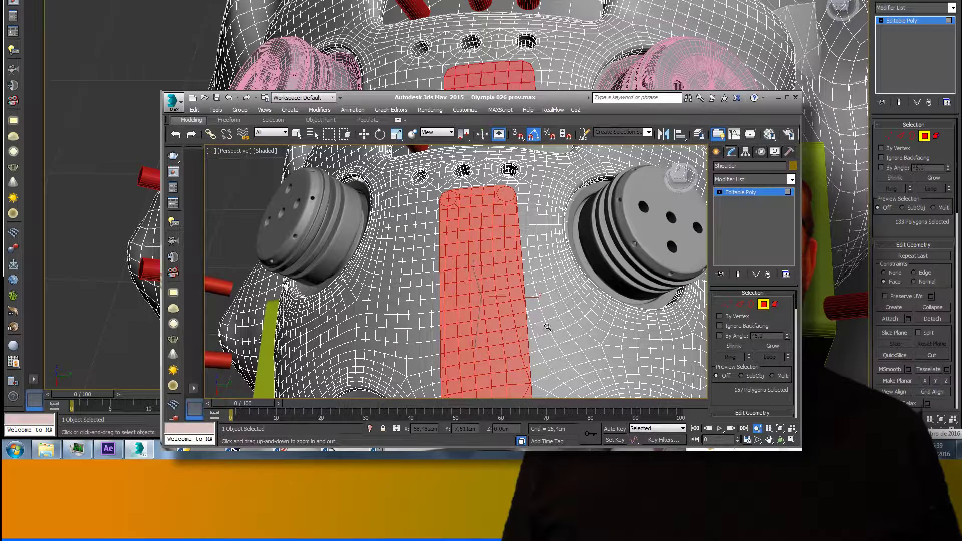
pyautogui.scroll(-5, 773, 284)
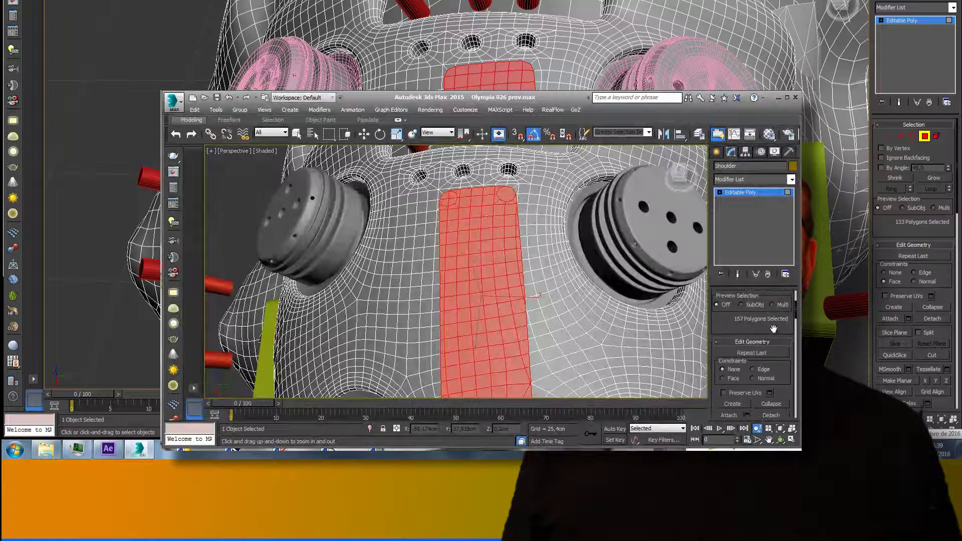
pyautogui.scroll(-2, 773, 284)
pyautogui.click(772, 379)
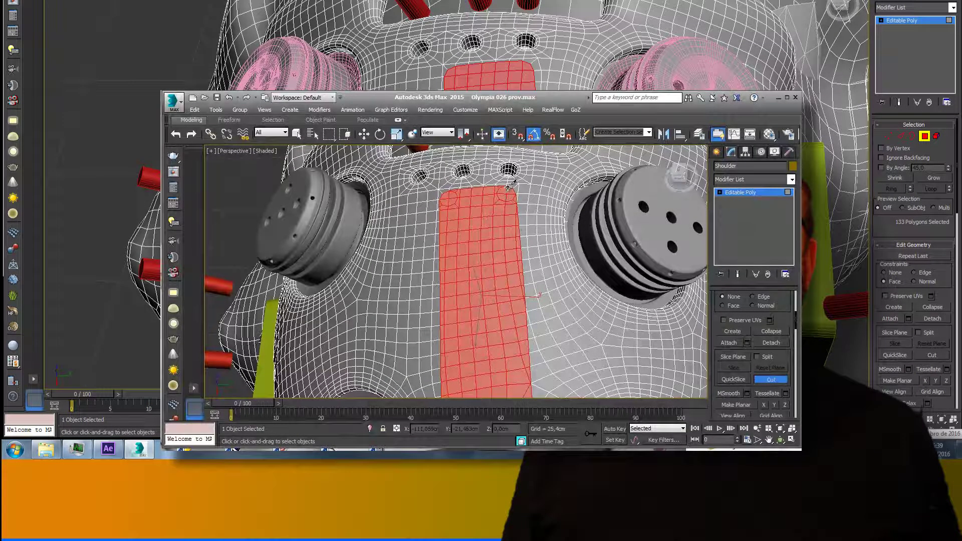
pyautogui.click(769, 440)
pyautogui.moveTo(487, 362); pyautogui.dragTo(496, 238)
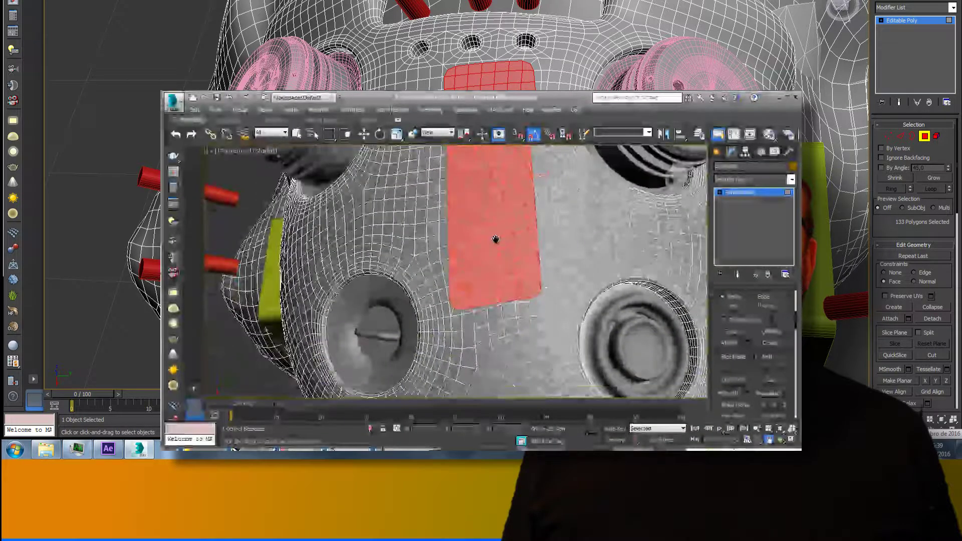
pyautogui.click(767, 381)
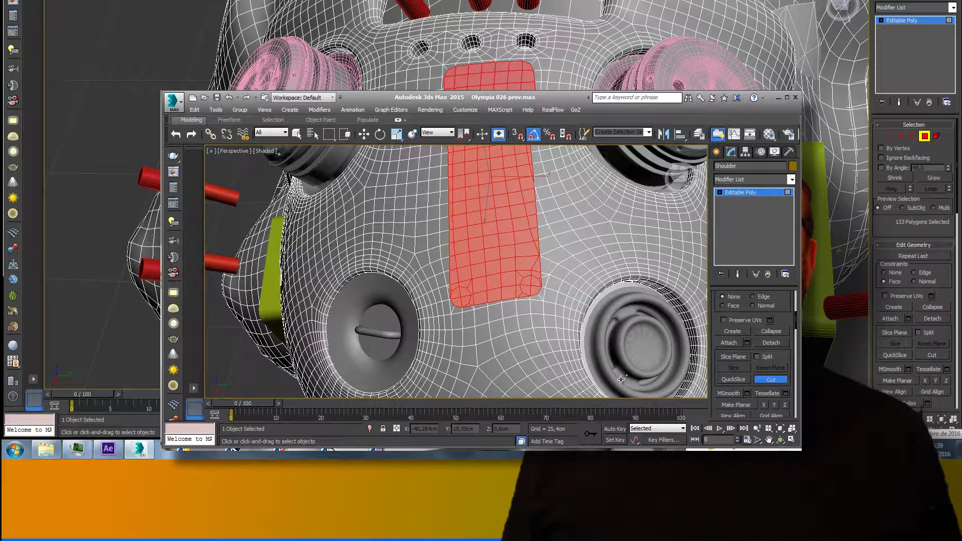
# Remove the surplus edges of the octagon at the strip's upper-left corner, keeping only the edges that form the rounded corner.
pyautogui.scroll(5, 778, 385)
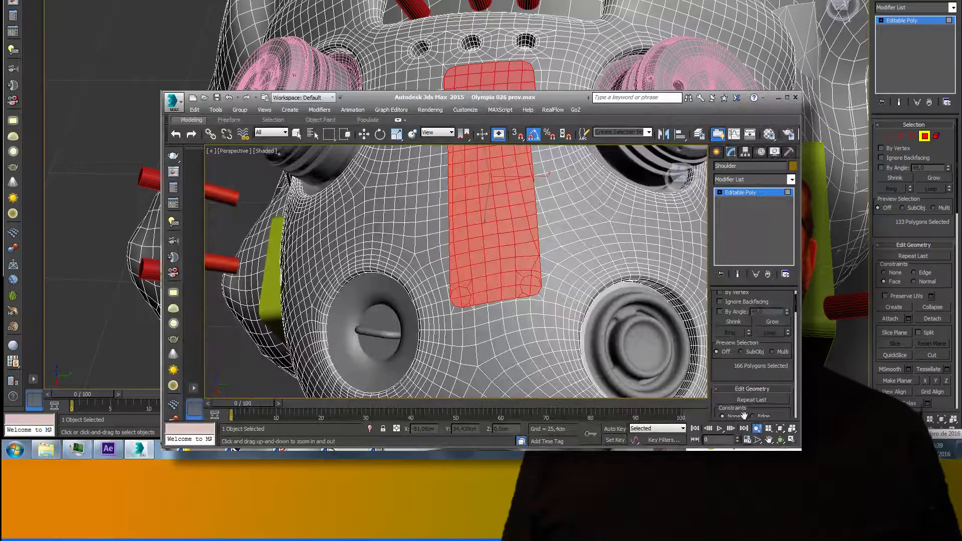
pyautogui.moveTo(506, 198); pyautogui.dragTo(503, 299)
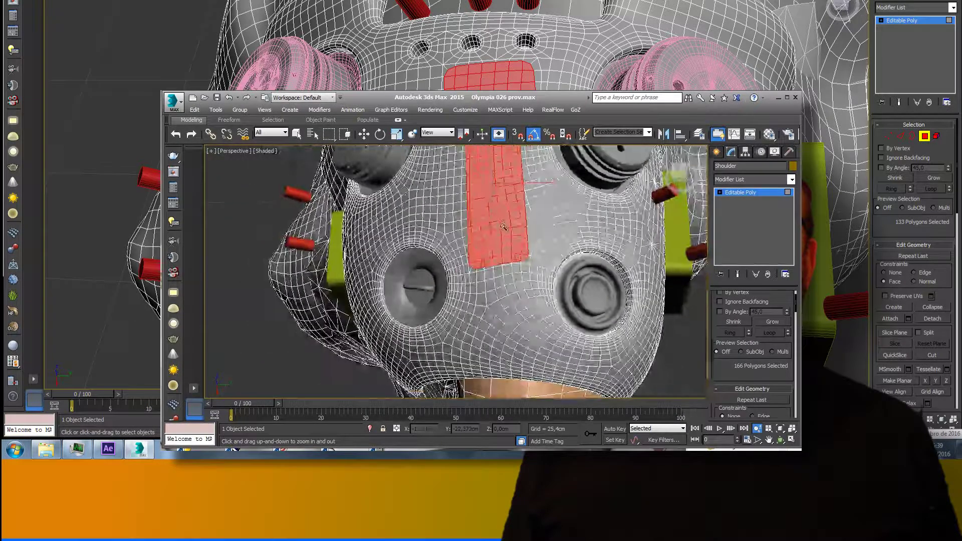
pyautogui.click(769, 441)
pyautogui.moveTo(518, 197)
pyautogui.keyDown('alt'); pyautogui.mouseDown(button='middle')
pyautogui.moveTo(546, 316)
pyautogui.moveTo(534, 205)
pyautogui.mouseUp(button='middle'); pyautogui.keyUp('alt')
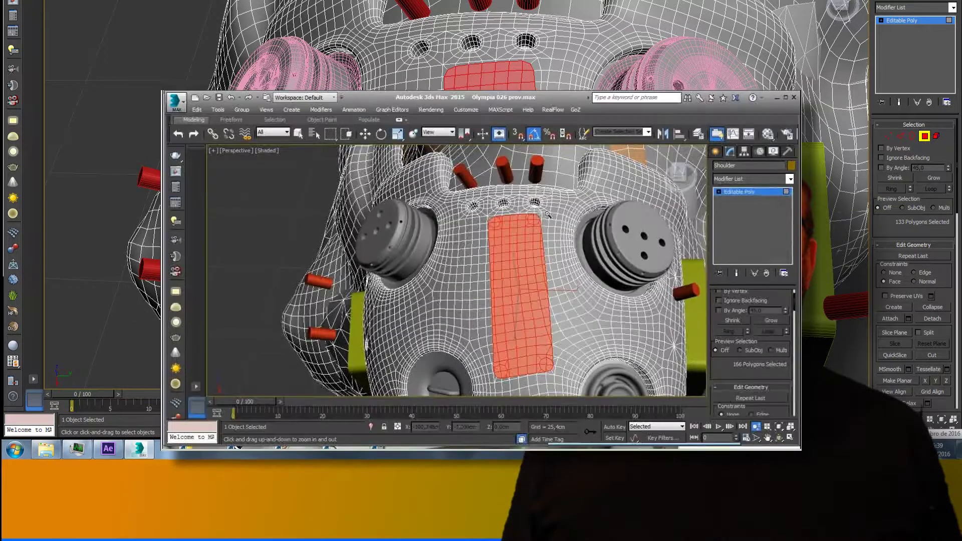
pyautogui.moveTo(533, 213); pyautogui.dragTo(539, 173)
pyautogui.scroll(3, 788, 285)
pyautogui.click(737, 305)
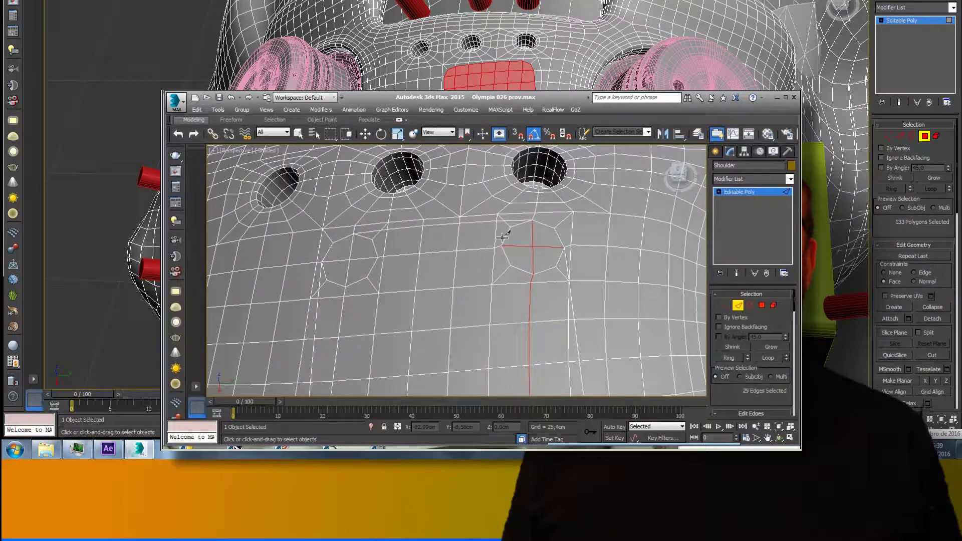
pyautogui.click(365, 133)
pyautogui.click(376, 236)
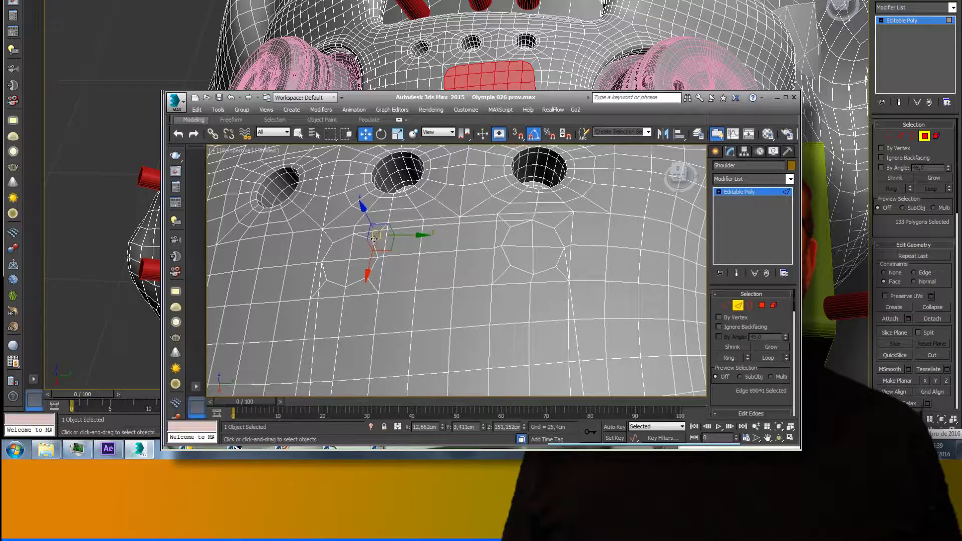
pyautogui.keyDown('ctrl'); pyautogui.click(366, 237); pyautogui.keyUp('ctrl')
pyautogui.keyDown('ctrl'); pyautogui.click(377, 253); pyautogui.keyUp('ctrl')
pyautogui.keyDown('ctrl'); pyautogui.click(370, 276); pyautogui.keyUp('ctrl')
pyautogui.keyDown('ctrl'); pyautogui.click(371, 269); pyautogui.keyUp('ctrl')
pyautogui.keyDown('ctrl'); pyautogui.click(373, 288); pyautogui.keyUp('ctrl')
pyautogui.keyDown('ctrl'); pyautogui.click(355, 283); pyautogui.keyUp('ctrl')
pyautogui.keyDown('ctrl'); pyautogui.click(333, 280); pyautogui.keyUp('ctrl')
pyautogui.keyDown('ctrl'); pyautogui.click(324, 277); pyautogui.keyUp('ctrl')
pyautogui.keyDown('ctrl'); pyautogui.click(325, 284); pyautogui.keyUp('ctrl')
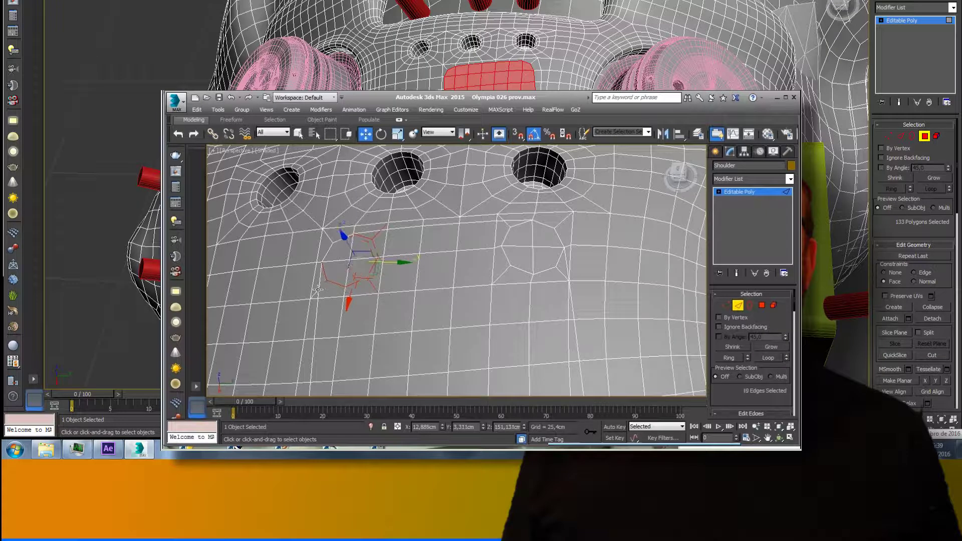
pyautogui.keyDown('ctrl'); pyautogui.click(314, 293); pyautogui.keyUp('ctrl')
pyautogui.click(451, 259)
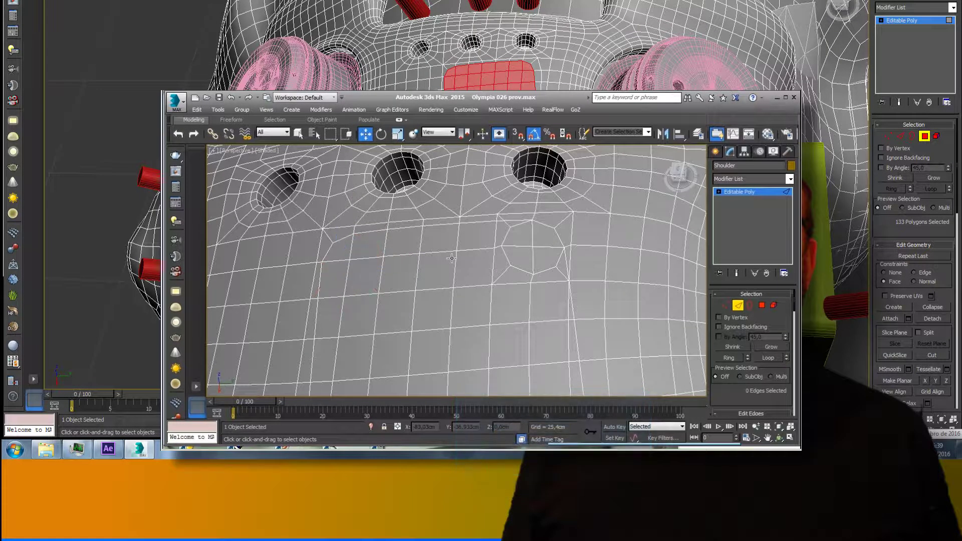
# Remove the surplus octagon edges at the strip's upper-right corner, leaving only its rounded outer corner.
pyautogui.click(511, 224)
pyautogui.keyDown('ctrl'); pyautogui.click(505, 224); pyautogui.keyUp('ctrl')
pyautogui.keyDown('ctrl'); pyautogui.click(505, 239); pyautogui.keyUp('ctrl')
pyautogui.keyDown('ctrl'); pyautogui.click(505, 255); pyautogui.keyUp('ctrl')
pyautogui.keyDown('ctrl'); pyautogui.click(520, 269); pyautogui.keyUp('ctrl')
pyautogui.keyDown('ctrl'); pyautogui.click(501, 275); pyautogui.keyUp('ctrl')
pyautogui.keyDown('ctrl'); pyautogui.click(545, 270); pyautogui.keyUp('ctrl')
pyautogui.keyDown('ctrl'); pyautogui.click(561, 258); pyautogui.keyUp('ctrl')
pyautogui.keyDown('ctrl'); pyautogui.click(558, 273); pyautogui.keyUp('ctrl')
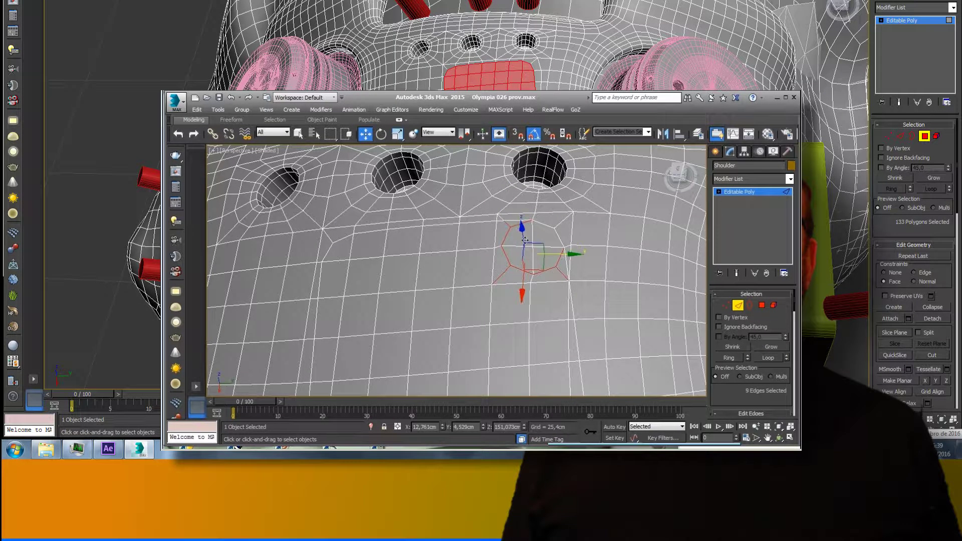
pyautogui.press('BackSpace')
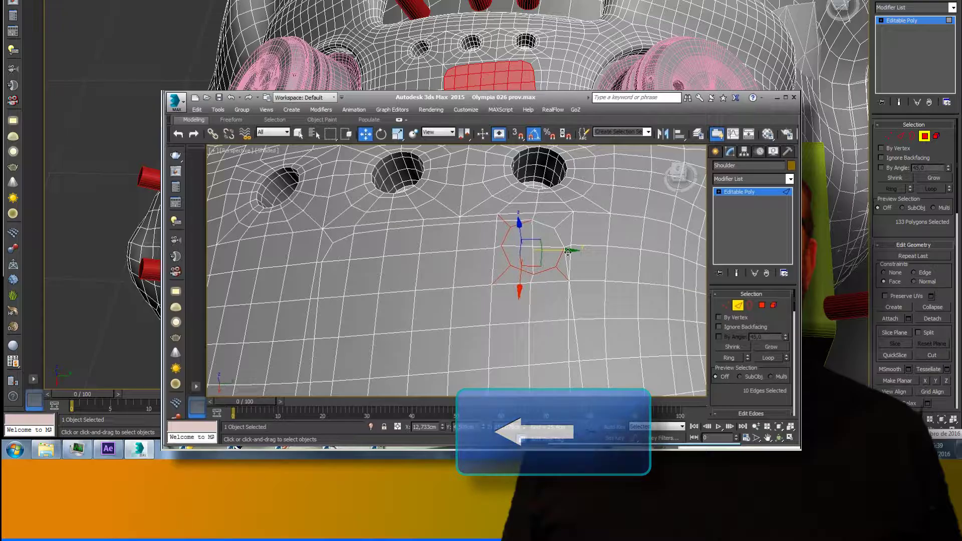
# Remove the leftover vertices around the strip's two upper corners.
pyautogui.click(726, 305)
pyautogui.click(501, 220)
pyautogui.press('BackSpace')
pyautogui.click(533, 277)
pyautogui.click(377, 258)
pyautogui.press('BackSpace')
pyautogui.click(381, 229)
pyautogui.press('BackSpace')
pyautogui.click(345, 287)
pyautogui.press('BackSpace')
pyautogui.click(321, 289)
pyautogui.press('BackSpace')
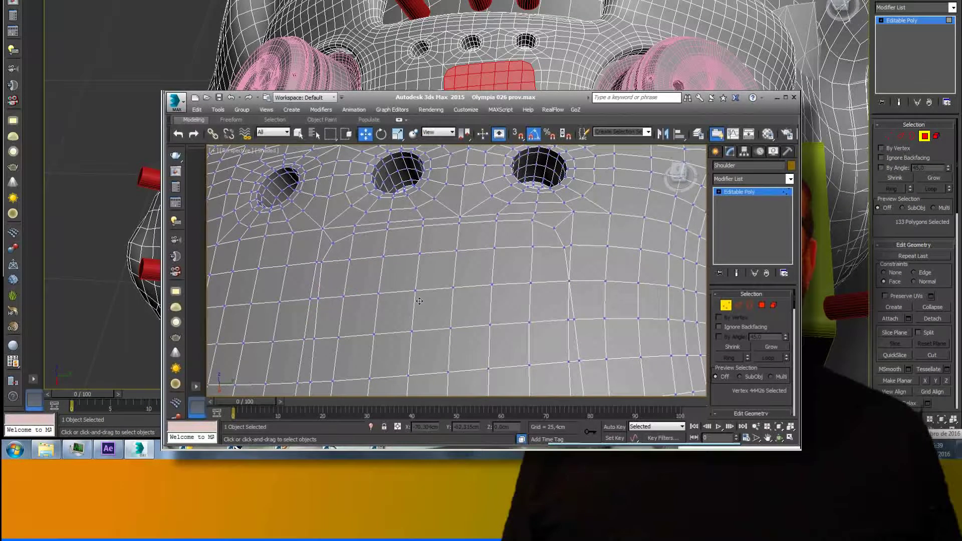
# Remove the surplus octagon edges at the strip's lower-right corner, keeping the edges of the rounded corner.
pyautogui.click(767, 437)
pyautogui.moveTo(506, 326); pyautogui.dragTo(520, 114)
pyautogui.click(756, 427)
pyautogui.moveTo(477, 251); pyautogui.dragTo(510, 170)
pyautogui.click(768, 438)
pyautogui.click(755, 427)
pyautogui.moveTo(685, 385); pyautogui.dragTo(684, 316)
pyautogui.click(739, 306)
pyautogui.click(607, 254)
pyautogui.keyDown('ctrl'); pyautogui.click(621, 249); pyautogui.keyUp('ctrl')
pyautogui.keyDown('ctrl'); pyautogui.click(592, 250); pyautogui.keyUp('ctrl')
pyautogui.keyDown('ctrl'); pyautogui.click(608, 264); pyautogui.keyUp('ctrl')
pyautogui.keyDown('ctrl'); pyautogui.click(542, 244); pyautogui.keyUp('ctrl')
pyautogui.keyDown('ctrl'); pyautogui.click(566, 248); pyautogui.keyUp('ctrl')
pyautogui.keyDown('ctrl'); pyautogui.click(544, 269); pyautogui.keyUp('ctrl')
pyautogui.keyDown('ctrl'); pyautogui.click(544, 288); pyautogui.keyUp('ctrl')
pyautogui.keyDown('ctrl'); pyautogui.click(538, 314); pyautogui.keyUp('ctrl')
pyautogui.keyDown('ctrl'); pyautogui.click(532, 322); pyautogui.keyUp('ctrl')
pyautogui.keyDown('ctrl'); pyautogui.click(530, 327); pyautogui.keyUp('ctrl')
pyautogui.click(610, 321)
# Remove the surplus octagon edges at the strip's lower-left corner, keeping the edges of the rounded corner.
pyautogui.click(374, 300)
pyautogui.keyDown('ctrl'); pyautogui.click(375, 302); pyautogui.keyUp('ctrl')
pyautogui.keyDown('ctrl'); pyautogui.click(352, 285); pyautogui.keyUp('ctrl')
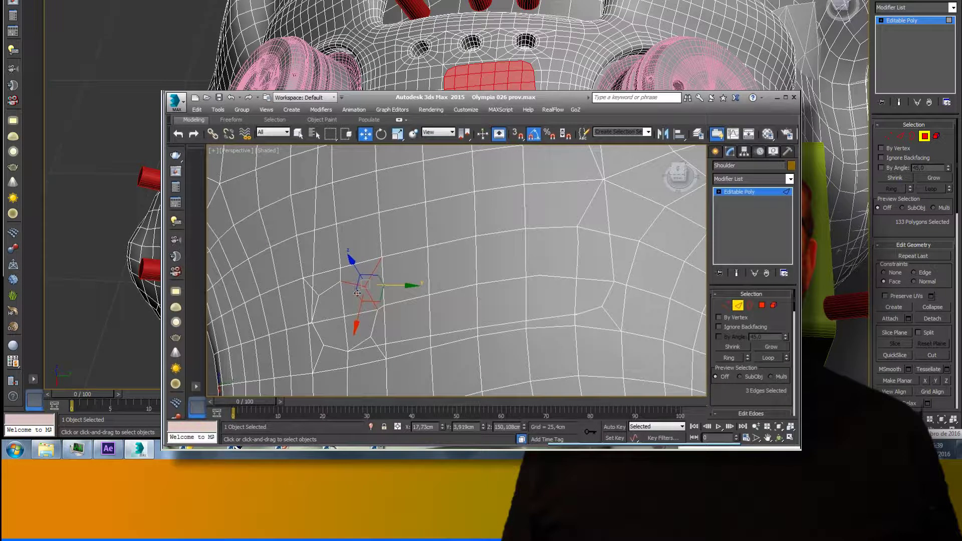
pyautogui.keyDown('ctrl'); pyautogui.click(374, 324); pyautogui.keyUp('ctrl')
pyautogui.keyDown('ctrl'); pyautogui.click(371, 341); pyautogui.keyUp('ctrl')
pyautogui.keyDown('ctrl'); pyautogui.click(364, 351); pyautogui.keyUp('ctrl')
pyautogui.keyDown('ctrl'); pyautogui.click(380, 346); pyautogui.keyUp('ctrl')
pyautogui.keyDown('ctrl'); pyautogui.click(315, 292); pyautogui.keyUp('ctrl')
pyautogui.keyDown('ctrl'); pyautogui.click(325, 290); pyautogui.keyUp('ctrl')
pyautogui.keyDown('ctrl'); pyautogui.click(315, 308); pyautogui.keyUp('ctrl')
pyautogui.keyDown('ctrl'); pyautogui.click(307, 283); pyautogui.keyUp('ctrl')
pyautogui.press('BackSpace')
# Remove the stray vertices left around the strip's lower-right corner.
pyautogui.press('1')
pyautogui.click(578, 244)
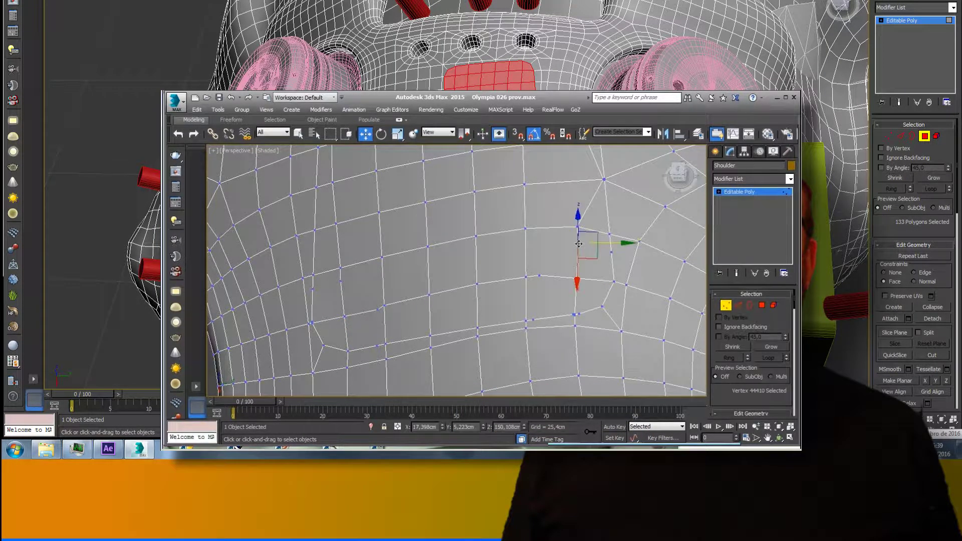
pyautogui.press('BackSpace')
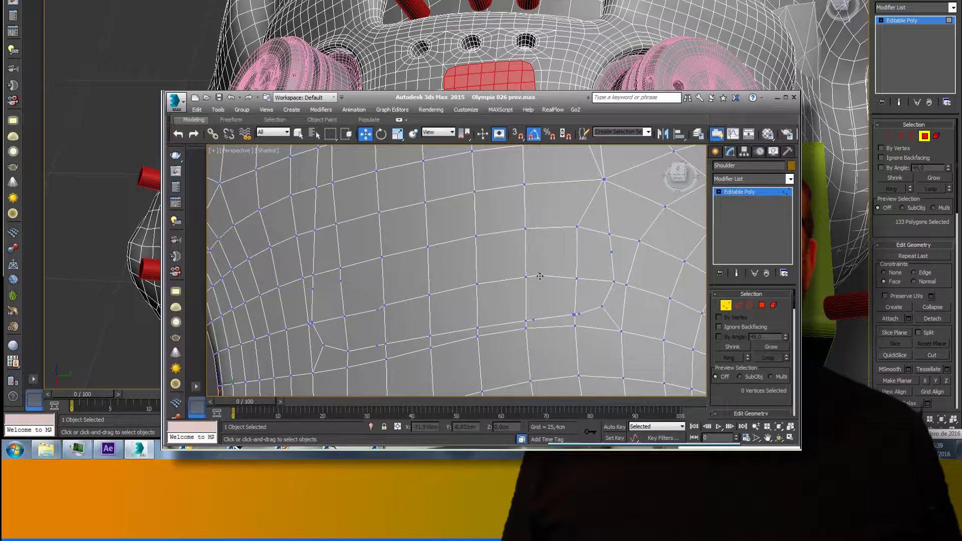
pyautogui.click(611, 251)
pyautogui.press('BackSpace')
pyautogui.click(578, 317)
pyautogui.press('BackSpace')
pyautogui.click(594, 324)
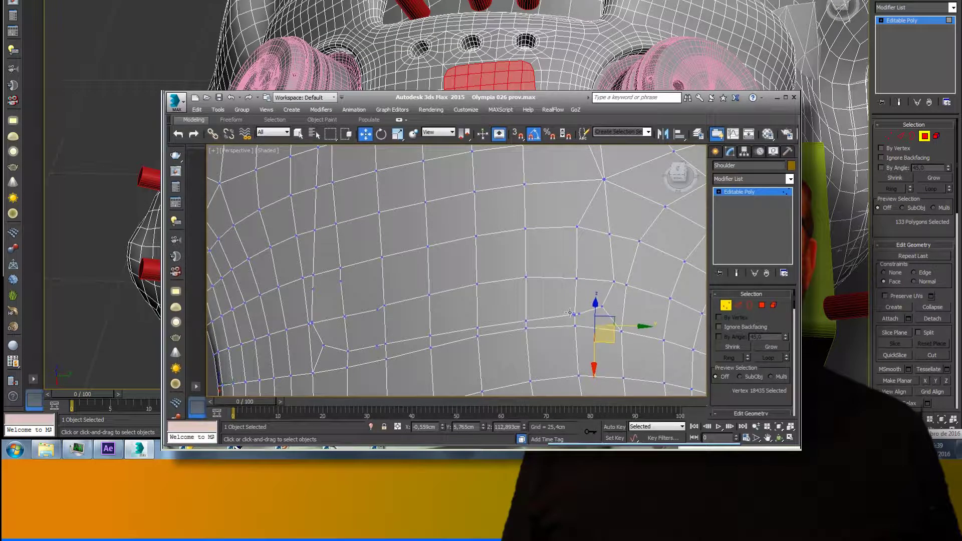
pyautogui.click(575, 316)
pyautogui.click(601, 327)
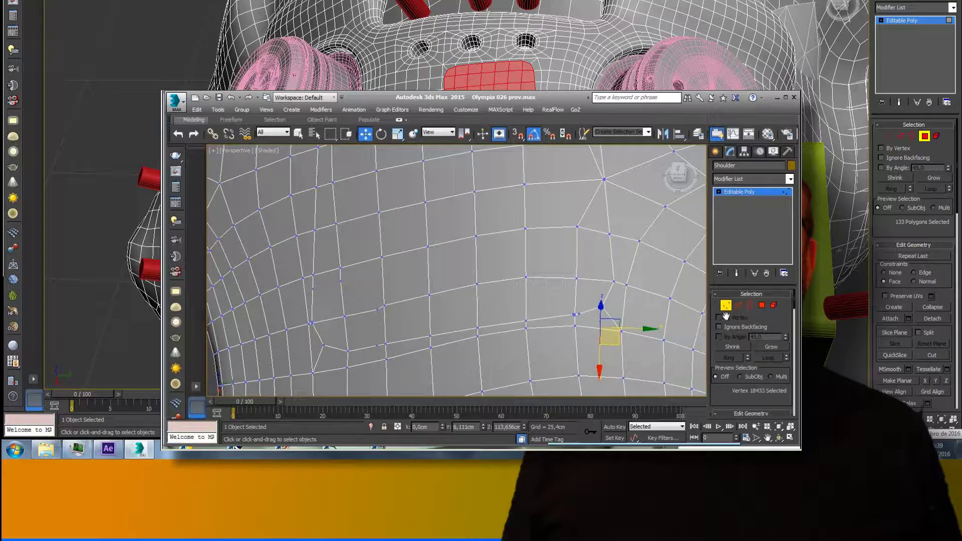
# Remove the stray vertices left around the strip's lower-left corner.
pyautogui.click(312, 289)
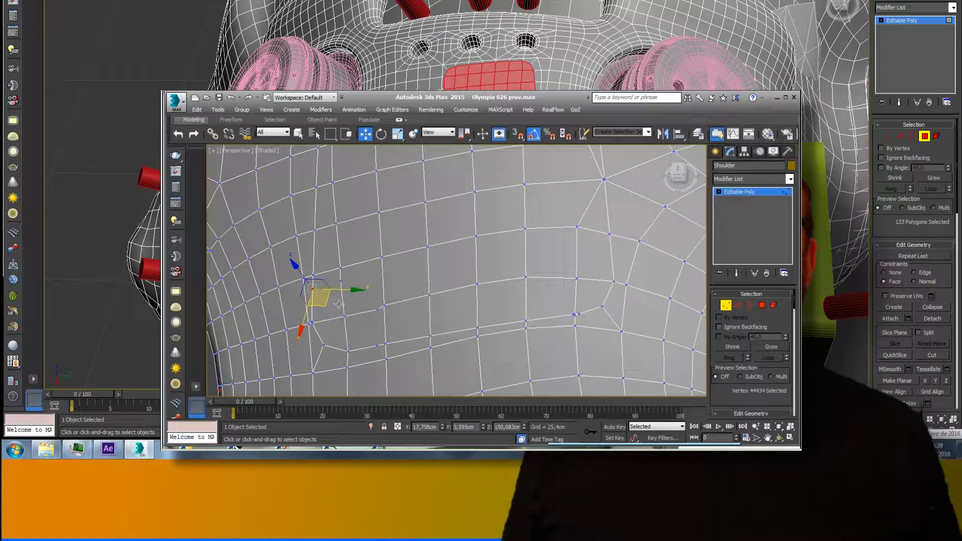
pyautogui.press('BackSpace')
pyautogui.click(341, 281)
pyautogui.press('BackSpace')
pyautogui.click(378, 310)
pyautogui.press('BackSpace')
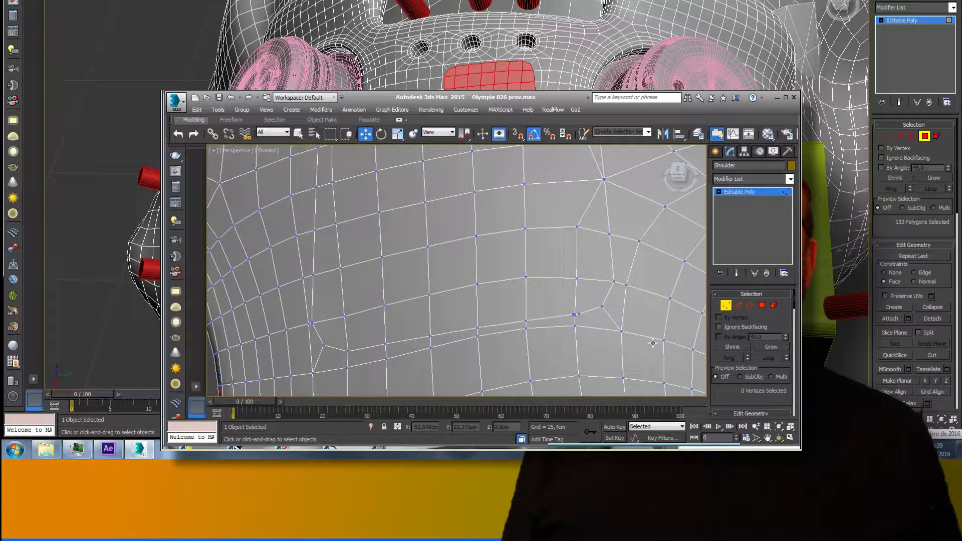
# Use Target Weld to merge the nearly coincident vertices at the strip's lower-right corner.
pyautogui.hotkey('alt', 'z')
pyautogui.moveTo(576, 322)
pyautogui.mouseDown()
pyautogui.moveTo(584, 303)
pyautogui.moveTo(584, 319)
pyautogui.mouseUp()
pyautogui.moveTo(778, 322); pyautogui.dragTo(767, 91)
pyautogui.moveTo(778, 372); pyautogui.dragTo(782, 272)
pyautogui.scroll(-3, 781, 272)
pyautogui.click(771, 303)
pyautogui.click(573, 314)
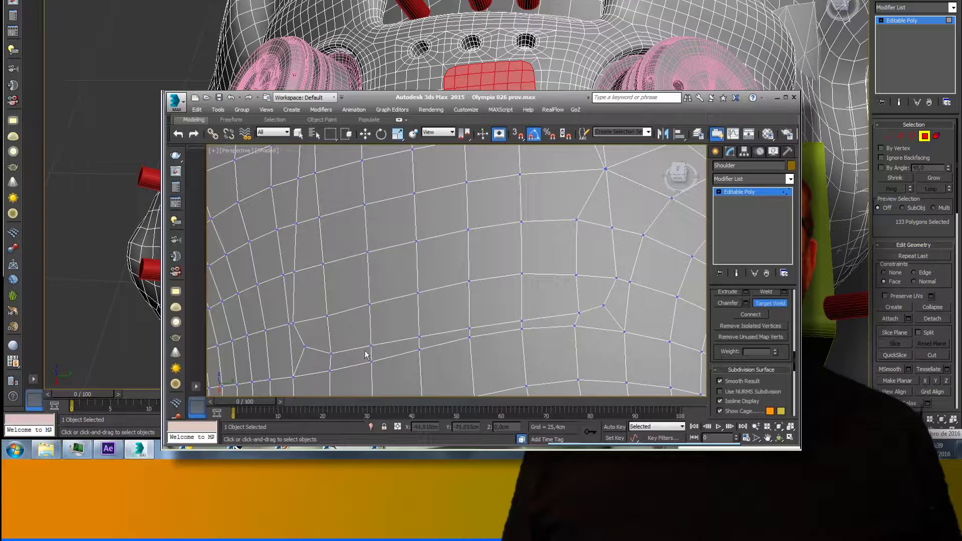
# Merge the surplus vertices along the strip's right long side with Target Weld.
pyautogui.click(756, 427)
pyautogui.moveTo(517, 211); pyautogui.dragTo(517, 201)
pyautogui.keyDown('ctrl'); pyautogui.keyDown('alt'); pyautogui.moveTo(517, 201); pyautogui.dragTo(538, 303, button='middle'); pyautogui.keyUp('alt'); pyautogui.keyUp('ctrl')
pyautogui.moveTo(550, 230); pyautogui.dragTo(571, 439, button='middle')
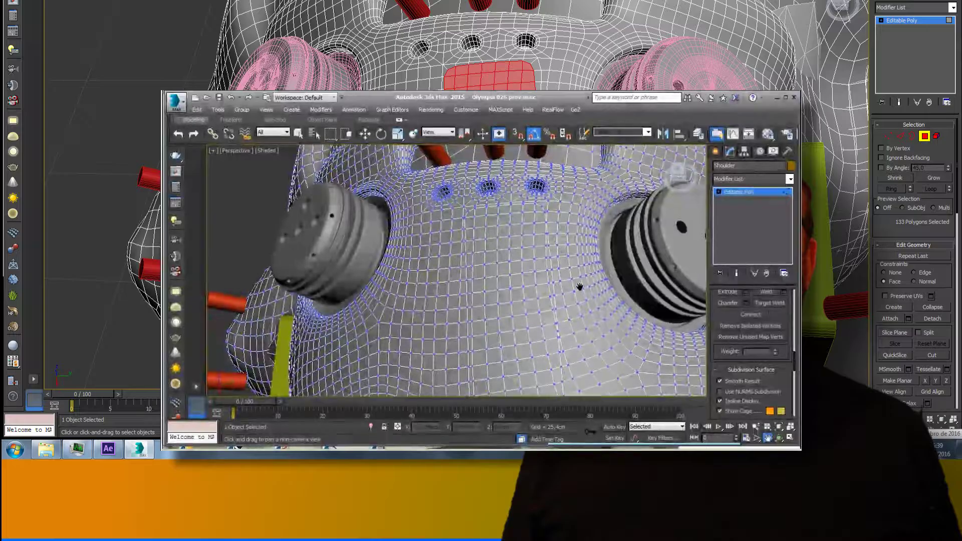
pyautogui.hotkey('alt', 'z')
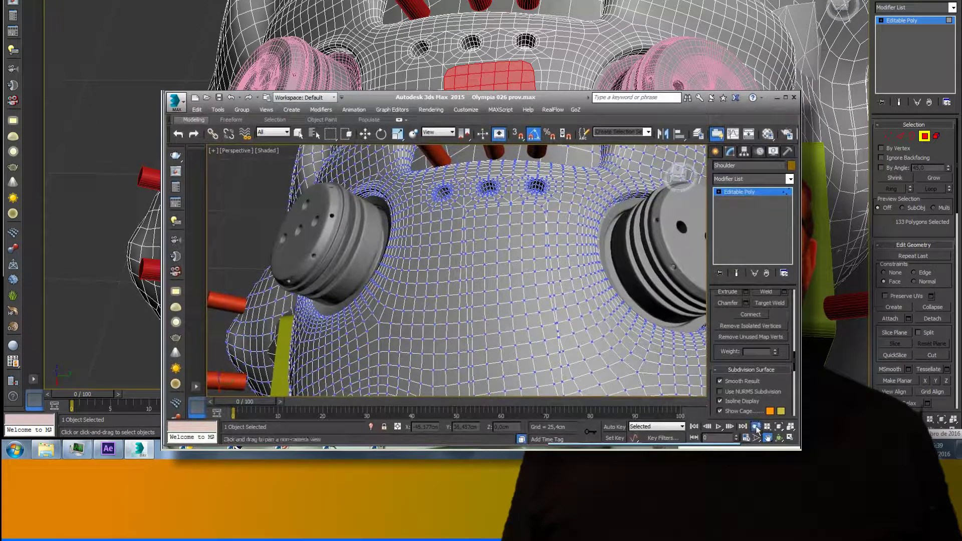
pyautogui.moveTo(557, 340); pyautogui.dragTo(562, 321)
pyautogui.scroll(3, 782, 382)
pyautogui.scroll(3, 775, 257)
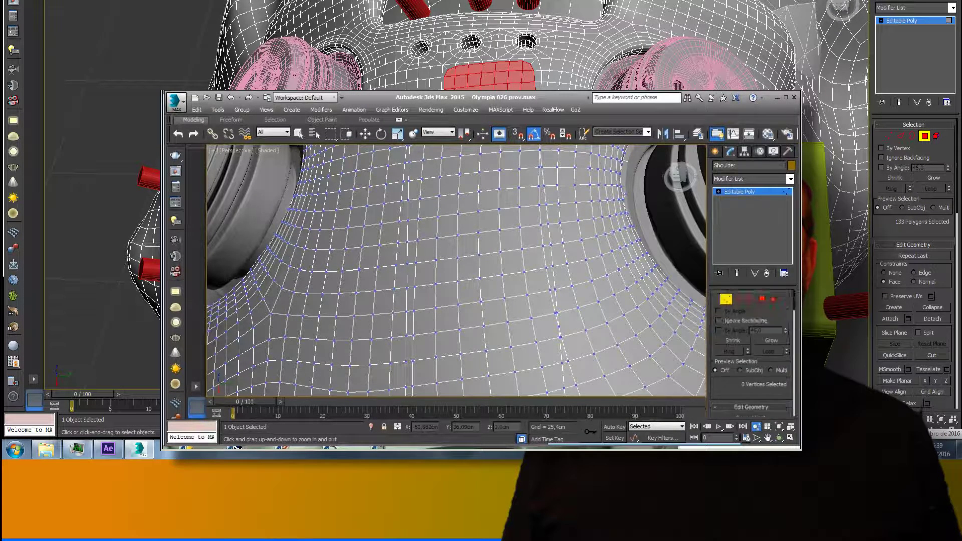
pyautogui.scroll(-3, 777, 300)
pyautogui.click(770, 375)
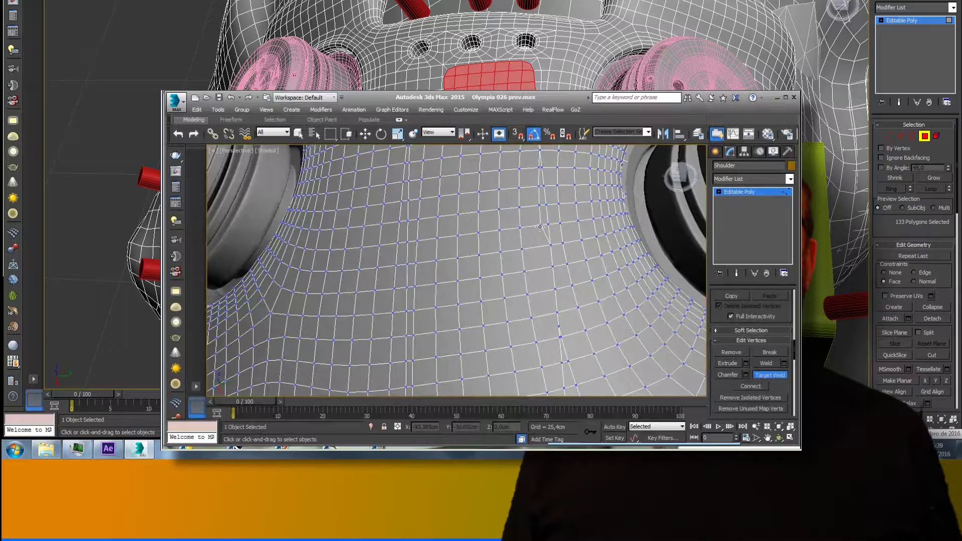
pyautogui.click(539, 206)
pyautogui.click(540, 170)
# Leave Target Weld and restart vertex editing for the area around the strip's lower end.
pyautogui.press('w')
pyautogui.scroll(10, 725, 323)
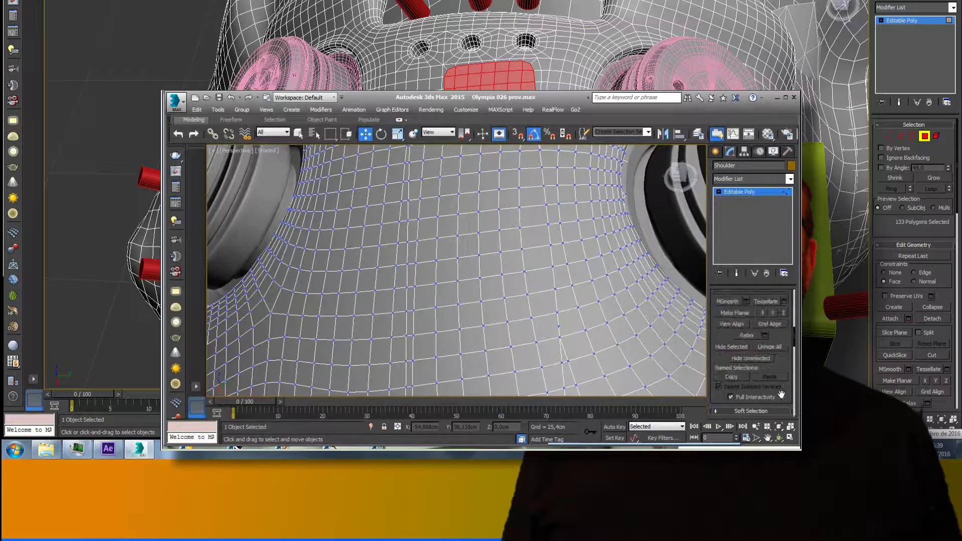
pyautogui.scroll(5, 736, 324)
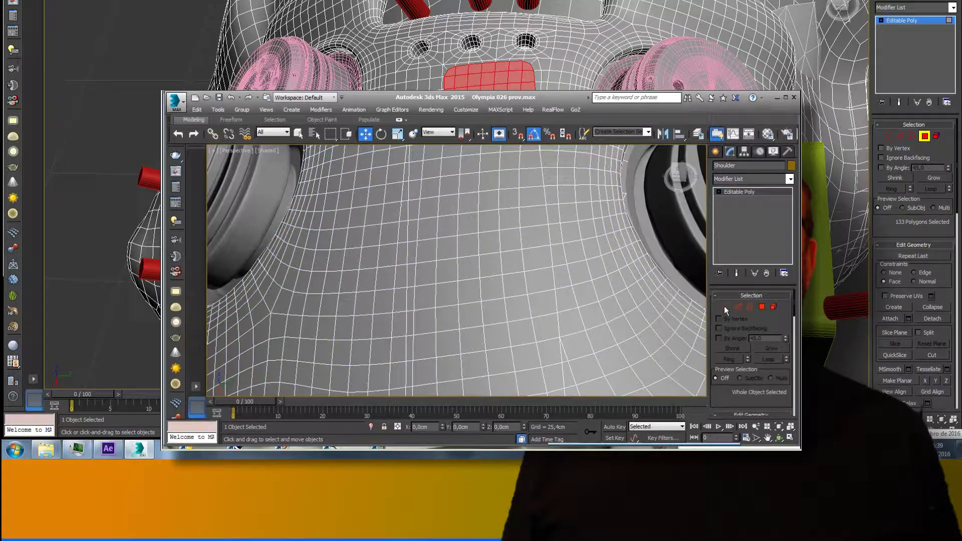
pyautogui.click(560, 337)
pyautogui.click(628, 333)
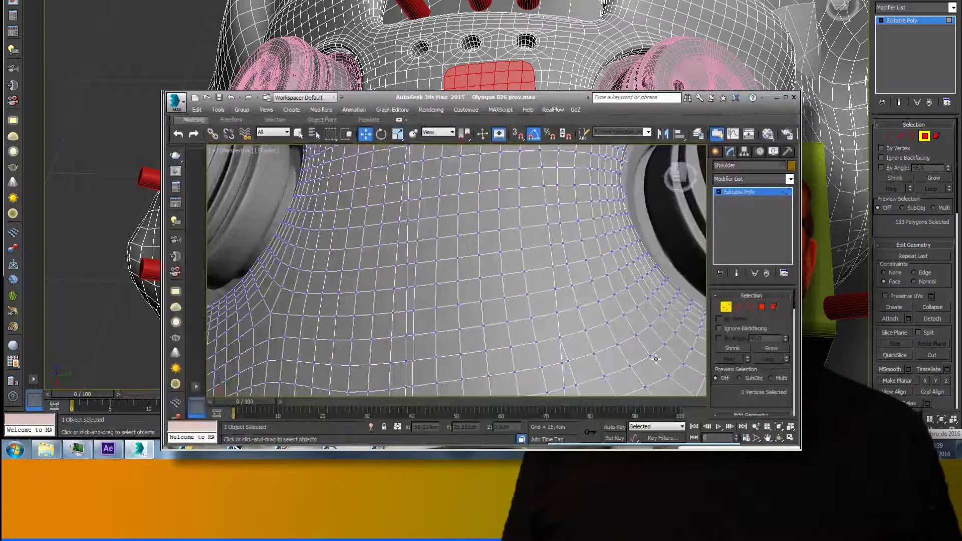
pyautogui.click(767, 437)
pyautogui.moveTo(602, 321); pyautogui.dragTo(588, 191)
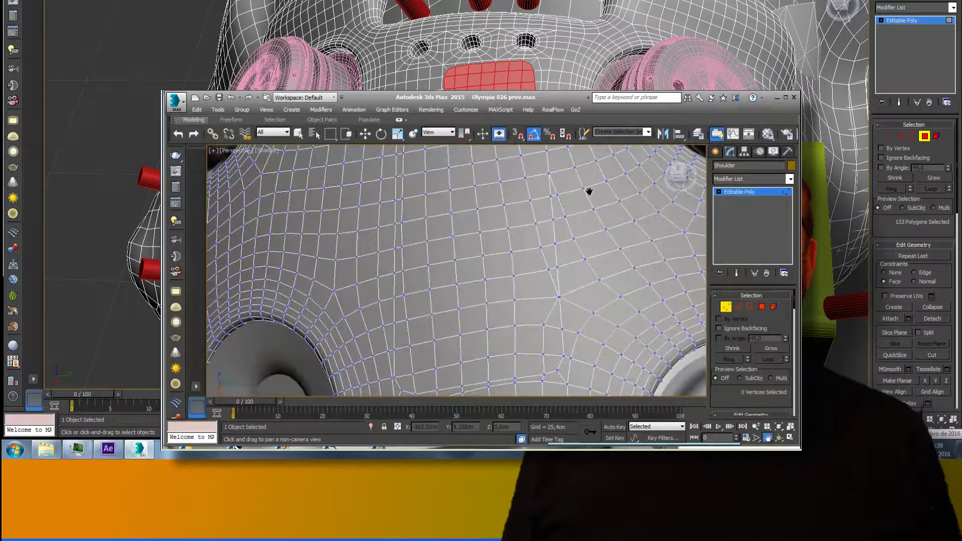
# Select the nearly coincident vertices at the edge junction by the strip's lower-right corner.
pyautogui.click(366, 134)
pyautogui.click(563, 294)
pyautogui.click(578, 303)
pyautogui.hotkey('alt', 'z')
pyautogui.moveTo(556, 294); pyautogui.dragTo(566, 271)
pyautogui.click(366, 134)
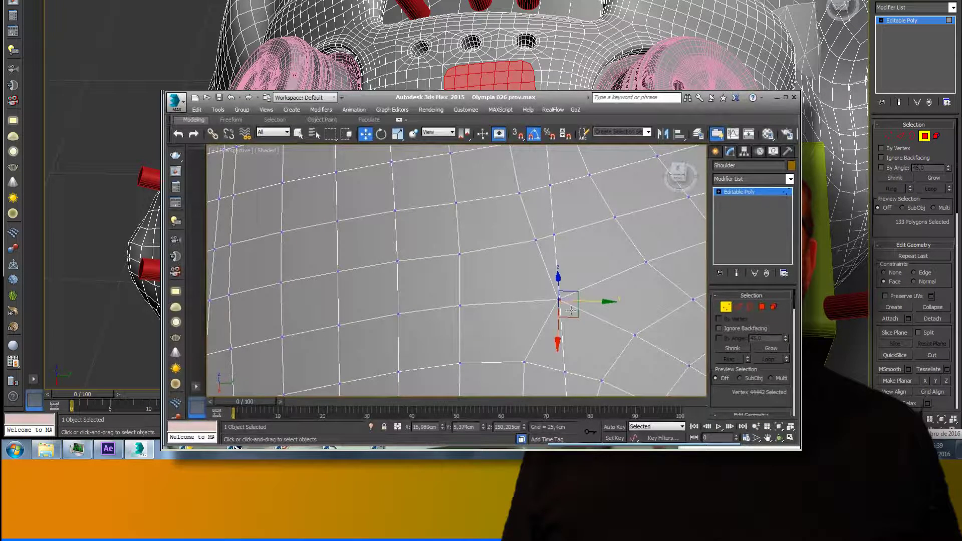
pyautogui.click(559, 300)
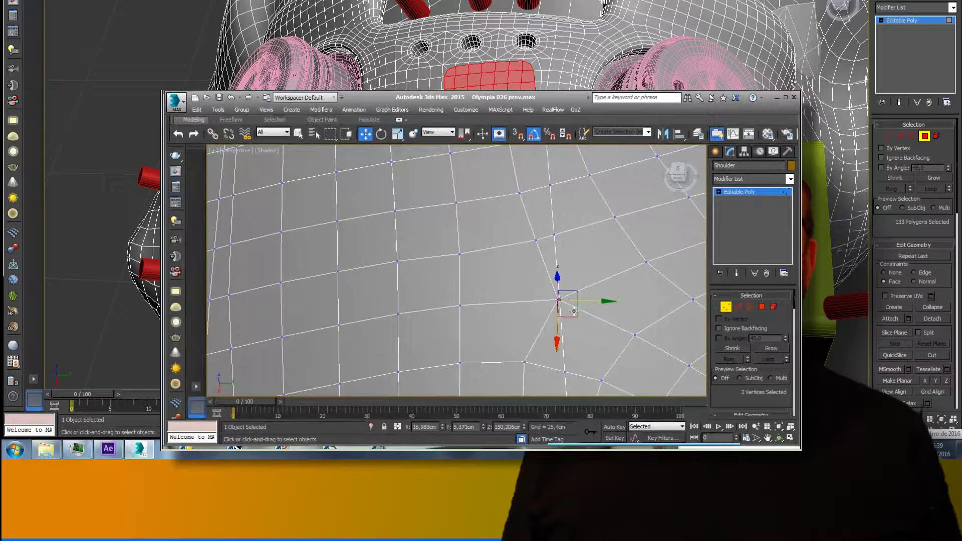
pyautogui.click(602, 313)
pyautogui.keyDown('ctrl'); pyautogui.click(558, 300); pyautogui.keyUp('ctrl')
pyautogui.keyDown('ctrl'); pyautogui.click(559, 300); pyautogui.keyUp('ctrl')
pyautogui.keyDown('ctrl'); pyautogui.click(559, 300); pyautogui.keyUp('ctrl')
pyautogui.moveTo(758, 403); pyautogui.dragTo(738, 226)
pyautogui.scroll(5, 737, 225)
# Examine the strip's polygon selection on the chest armour mesh.
pyautogui.moveTo(599, 308); pyautogui.dragTo(656, 324)
pyautogui.click(756, 426)
pyautogui.moveTo(491, 247); pyautogui.dragTo(480, 370)
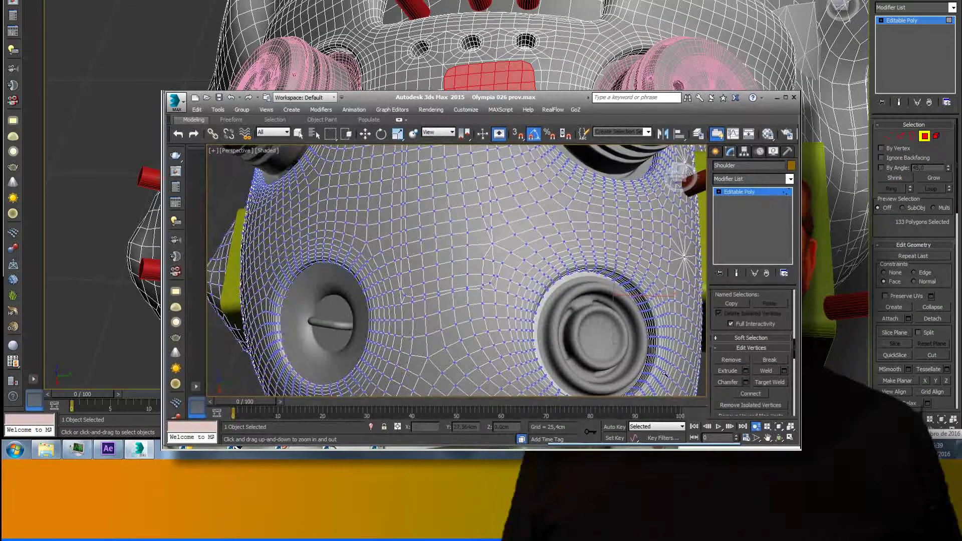
pyautogui.click(769, 440)
pyautogui.moveTo(528, 241); pyautogui.dragTo(539, 303)
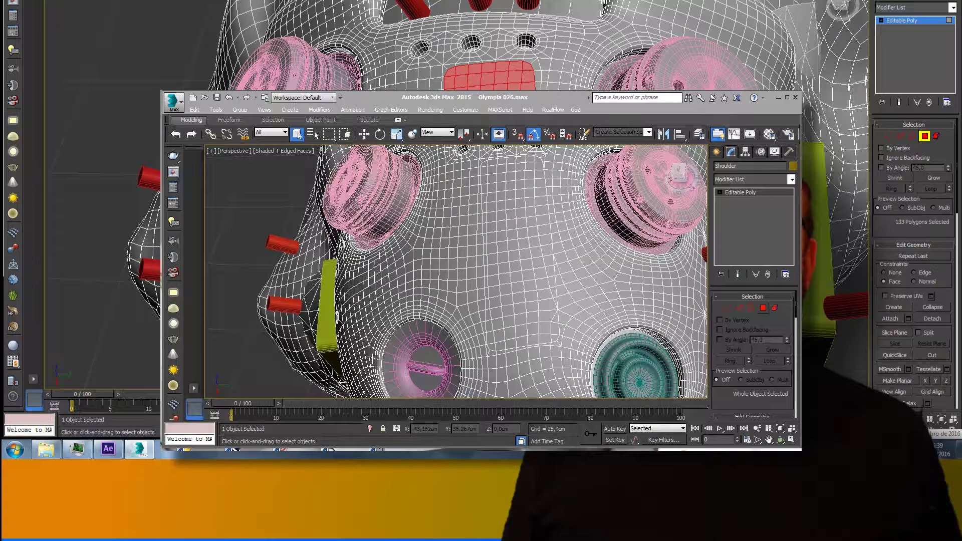
pyautogui.press('4')
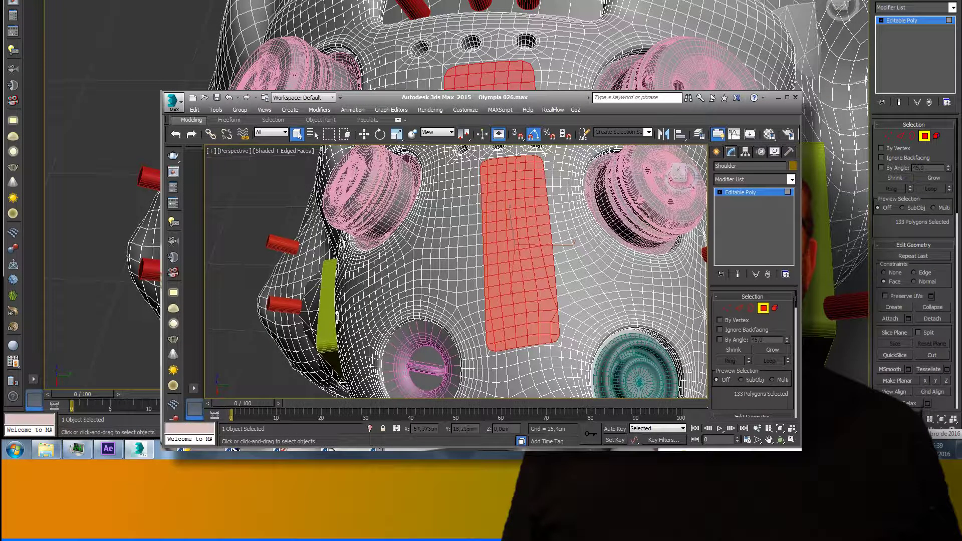
pyautogui.scroll(-6, 771, 361)
pyautogui.click(771, 361)
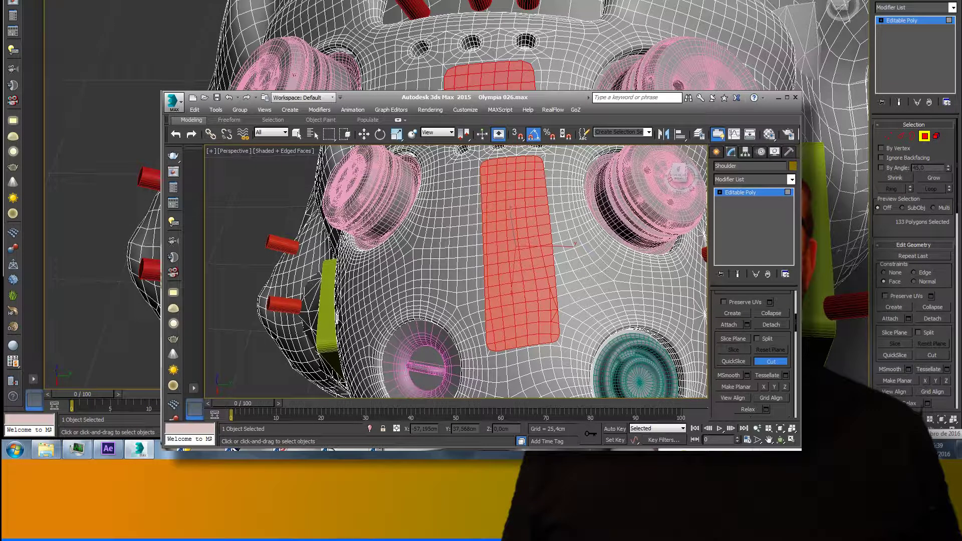
pyautogui.click(771, 361)
pyautogui.scroll(5, 770, 362)
pyautogui.click(739, 308)
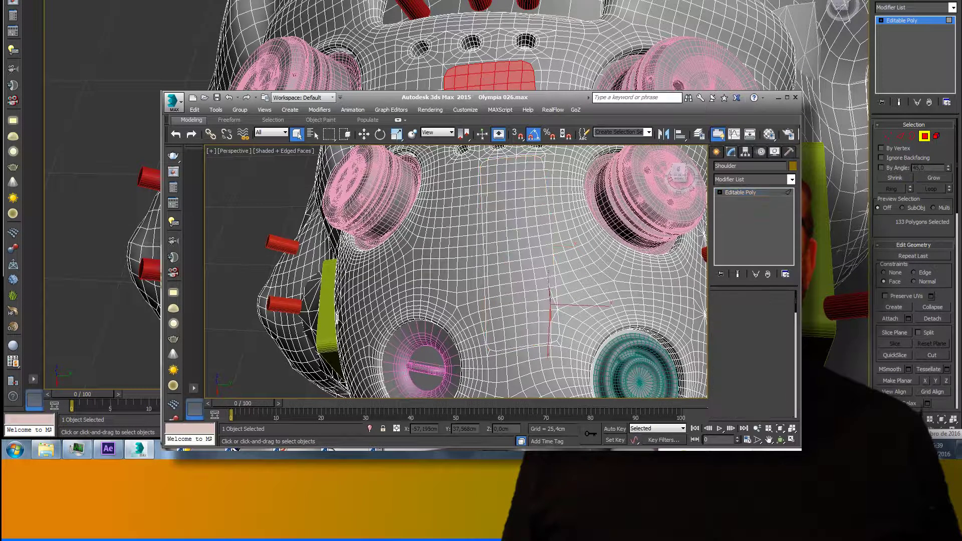
pyautogui.click(552, 294)
pyautogui.hotkey('ctrl', 'd')
pyautogui.click(553, 317)
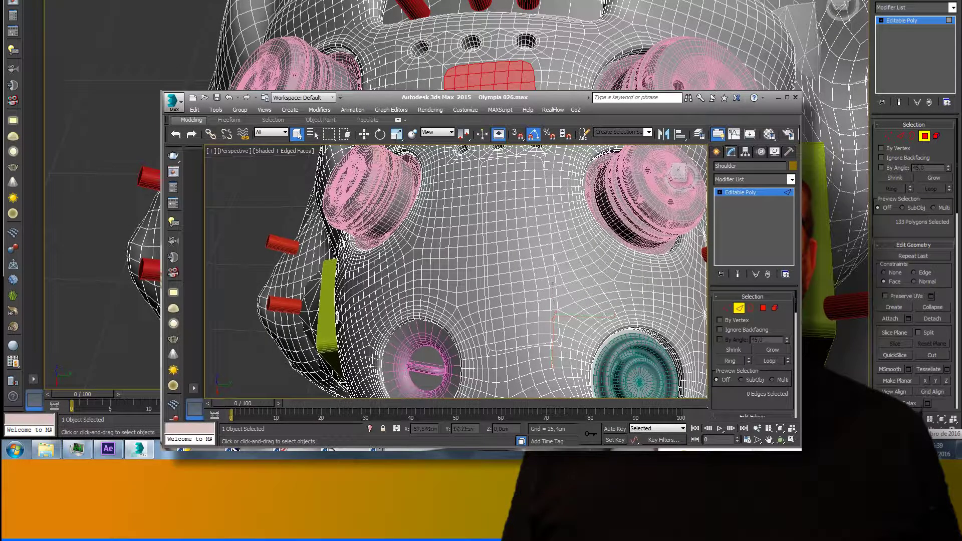
# Constrain vertex movement to Face and slide the vertex on the lower part of the strip's right side slightly inward.
pyautogui.press('1')
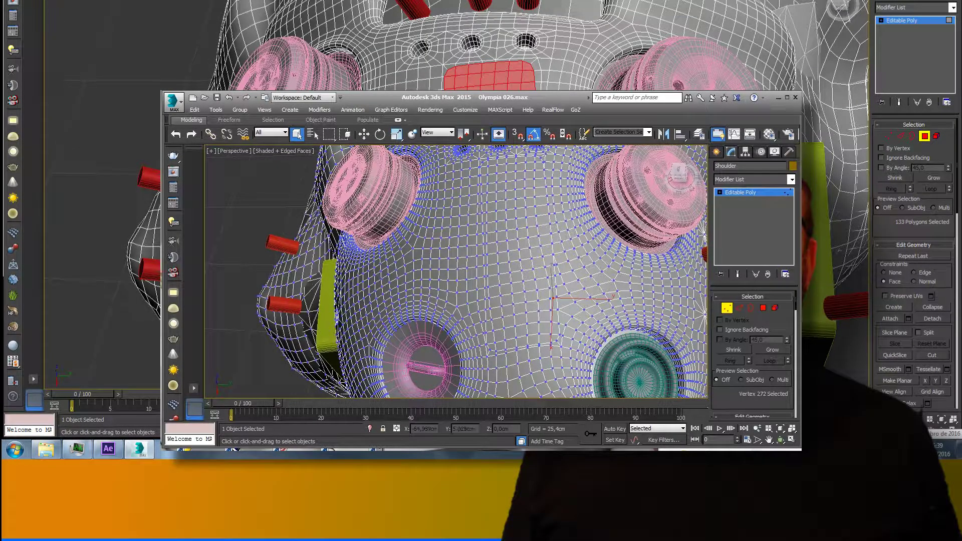
pyautogui.hotkey('ctrl', 'd')
pyautogui.scroll(-4, 751, 350)
pyautogui.click(723, 358)
pyautogui.click(550, 288)
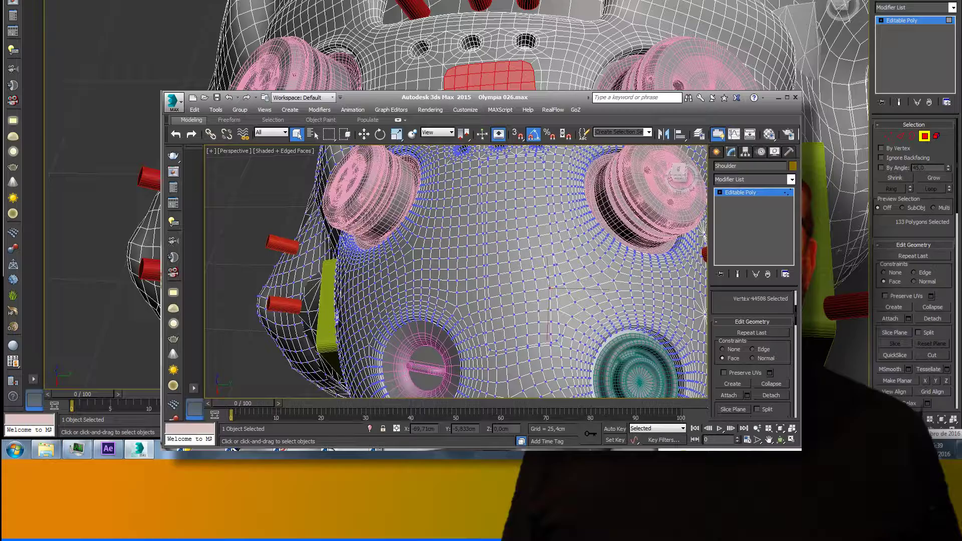
pyautogui.press('w')
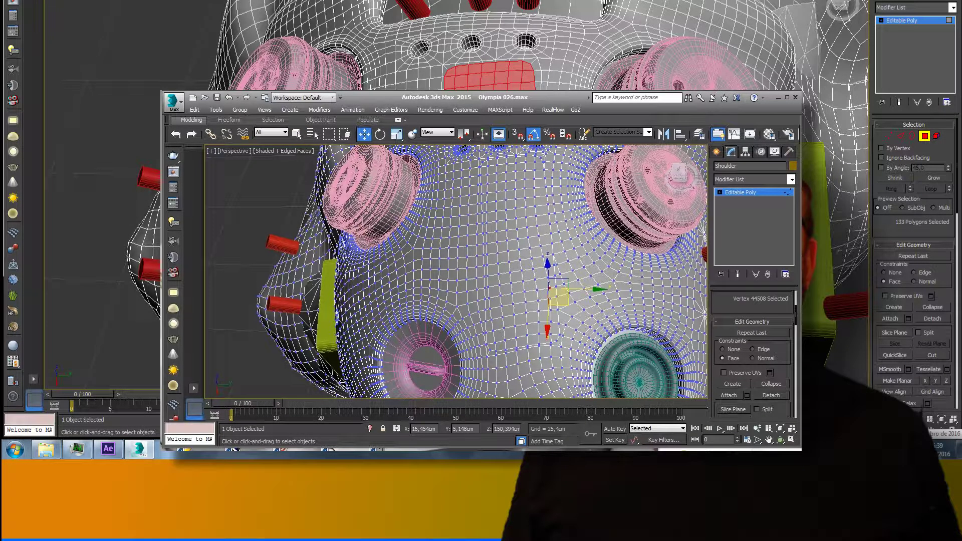
pyautogui.moveTo(571, 289); pyautogui.dragTo(567, 289)
# Try to merge vertices around the displaced vertex near the strip's lower-right side with Target Weld.
pyautogui.click(596, 291)
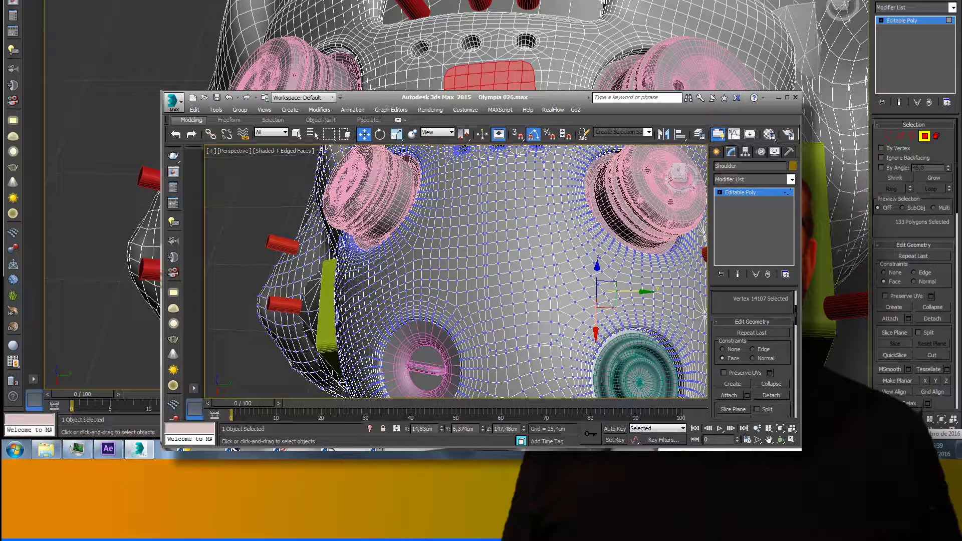
pyautogui.click(549, 288)
pyautogui.click(571, 318)
pyautogui.scroll(-10, 751, 351)
pyautogui.click(771, 395)
pyautogui.click(571, 316)
pyautogui.click(547, 288)
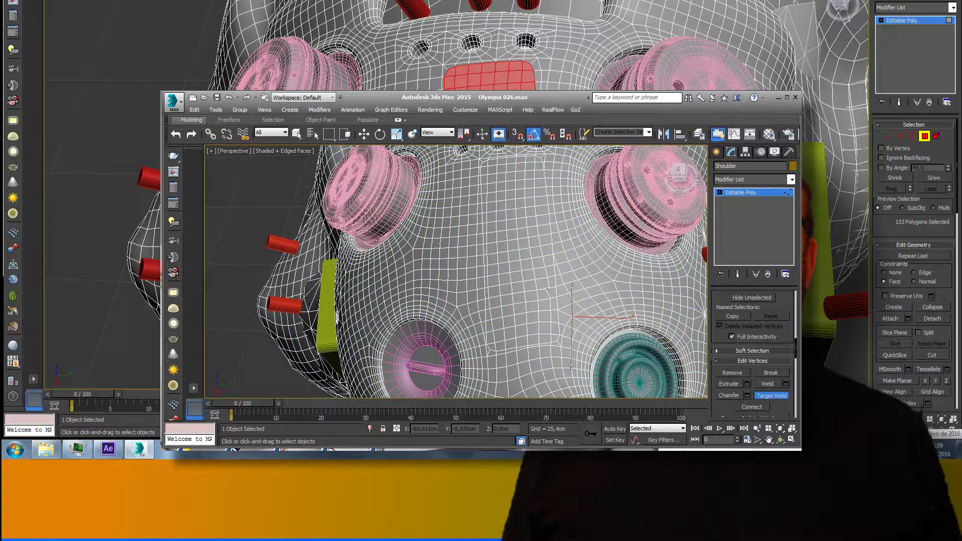
pyautogui.press('w')
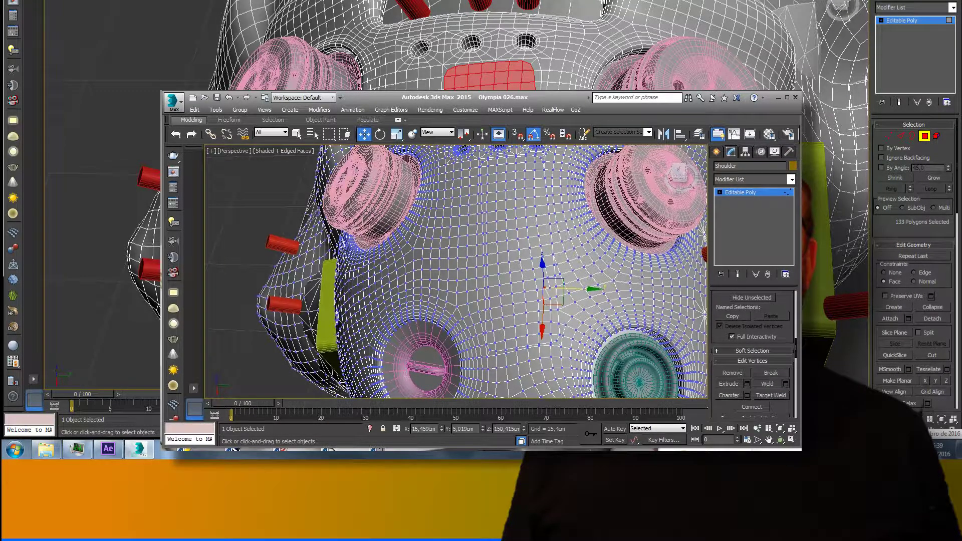
pyautogui.click(772, 396)
pyautogui.click(544, 288)
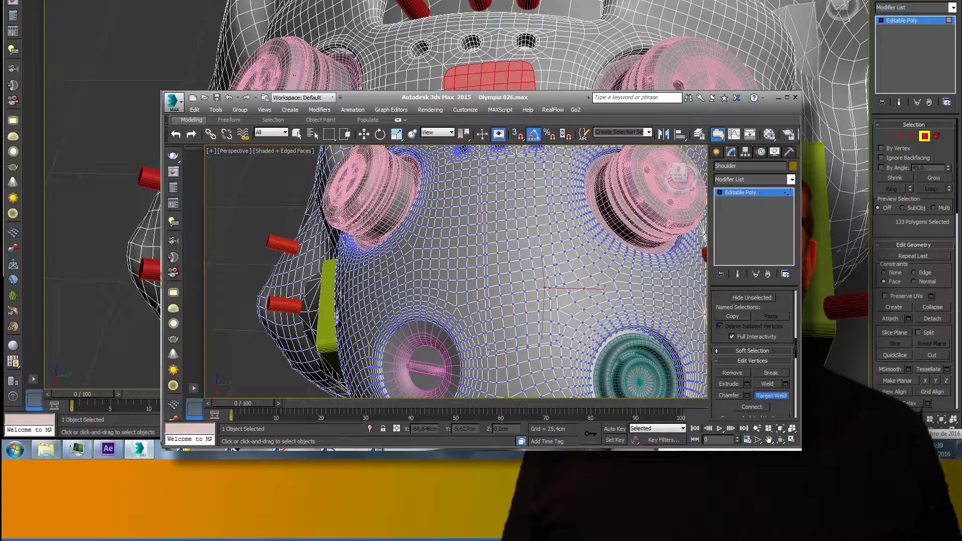
pyautogui.press('w')
# Delete the stray dangling vertex beside the lower part of the strip's right side.
pyautogui.click(582, 305)
pyautogui.hotkey('alt', 'z')
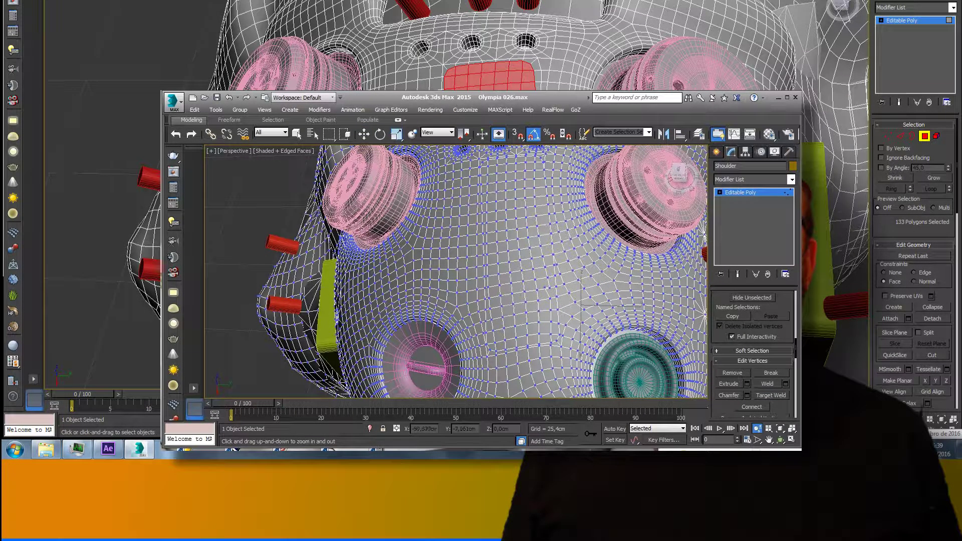
pyautogui.moveTo(598, 286); pyautogui.dragTo(599, 235)
pyautogui.press('w')
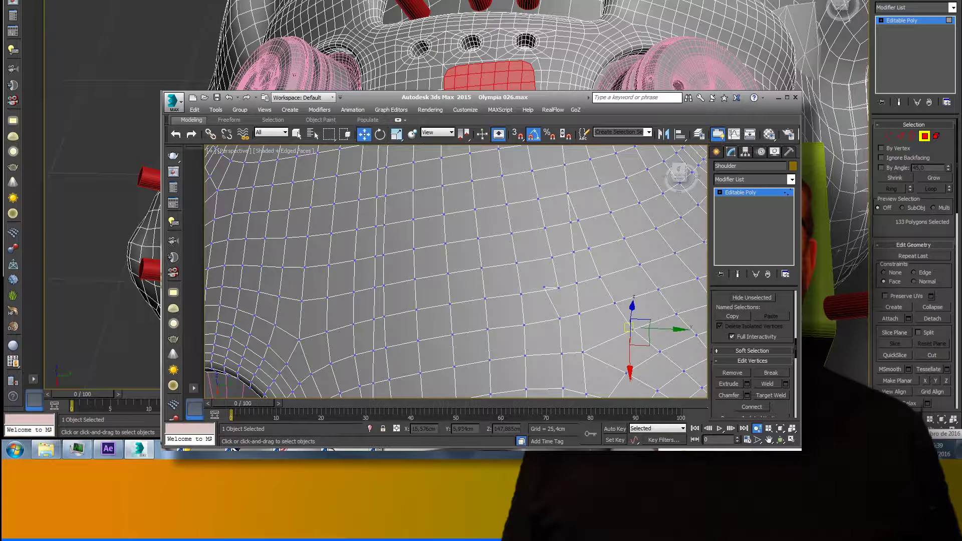
pyautogui.click(544, 287)
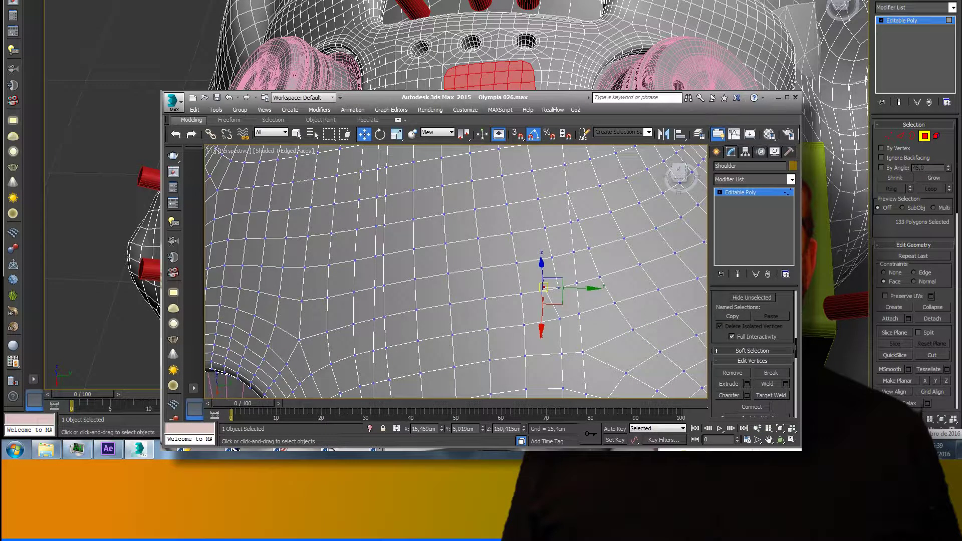
pyautogui.press('Delete')
pyautogui.hotkey('alt', 'z')
pyautogui.moveTo(544, 250)
pyautogui.mouseDown()
pyautogui.moveTo(544, 326)
pyautogui.moveTo(544, 263)
pyautogui.mouseUp()
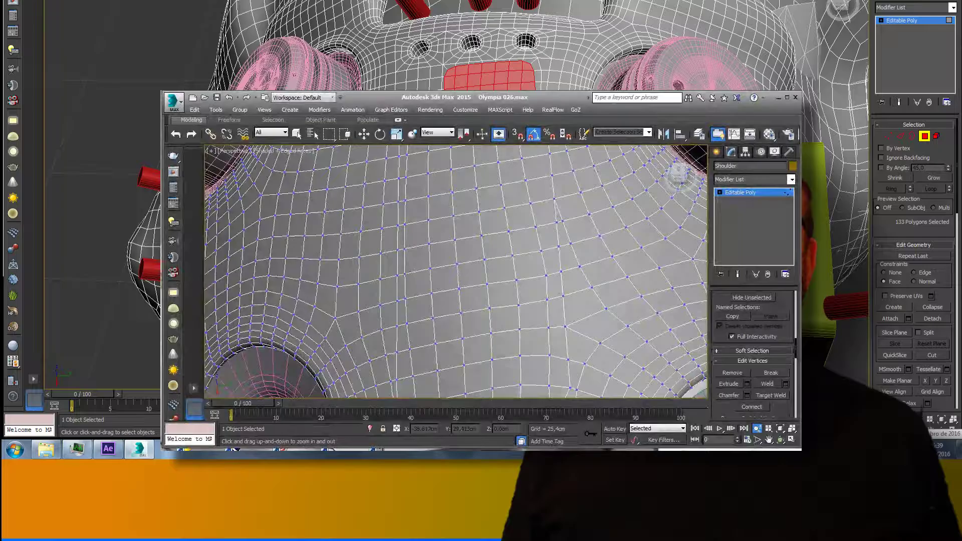
# Try moving a vertex down the middle of the chest mesh, and undo the move.
pyautogui.scroll(-8, 456, 270)
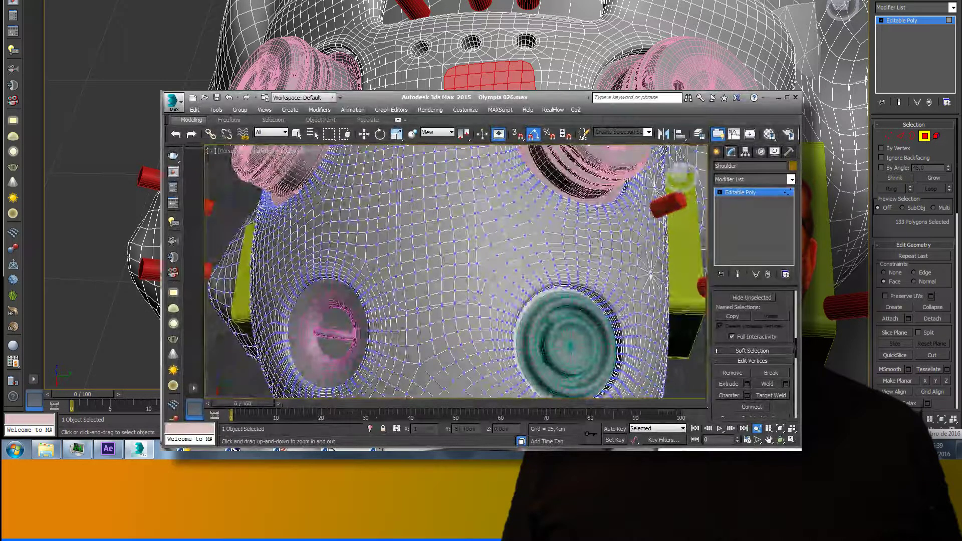
pyautogui.moveTo(451, 241); pyautogui.dragTo(492, 282, button='middle')
pyautogui.press('w')
pyautogui.click(461, 201)
pyautogui.moveTo(462, 203); pyautogui.dragTo(462, 280)
pyautogui.hotkey('ctrl', 'z')
pyautogui.hotkey('ctrl', 'z')
pyautogui.moveTo(492, 278); pyautogui.dragTo(498, 279)
pyautogui.click(518, 301)
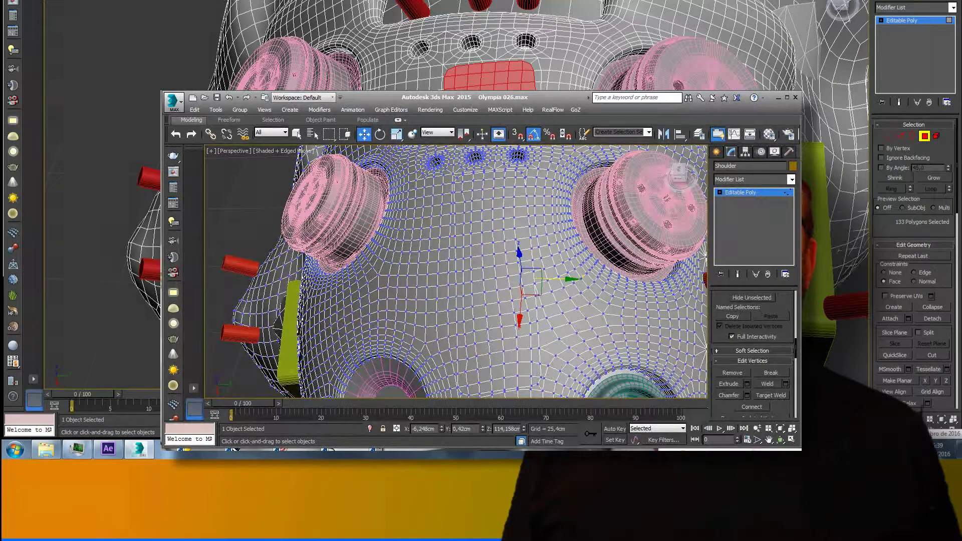
pyautogui.scroll(5, 752, 351)
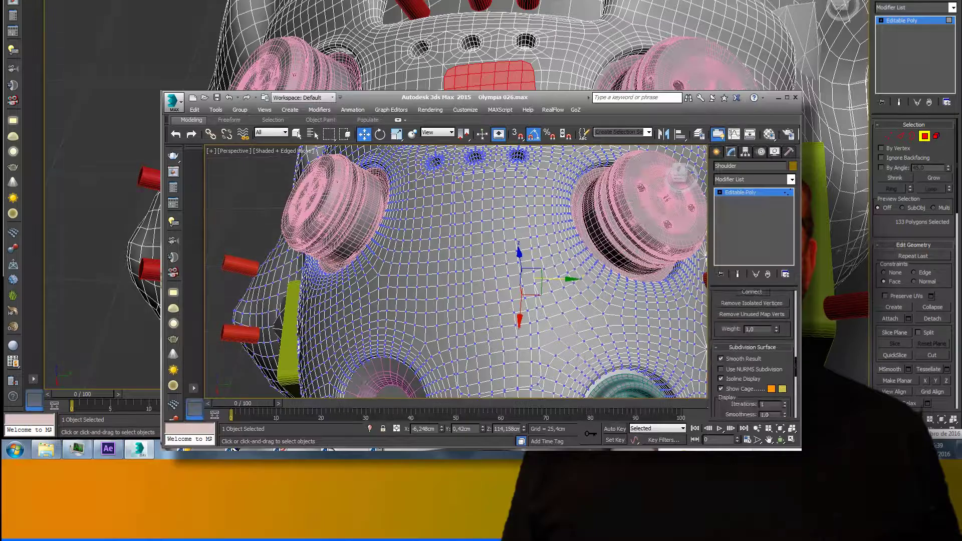
pyautogui.scroll(6, 751, 351)
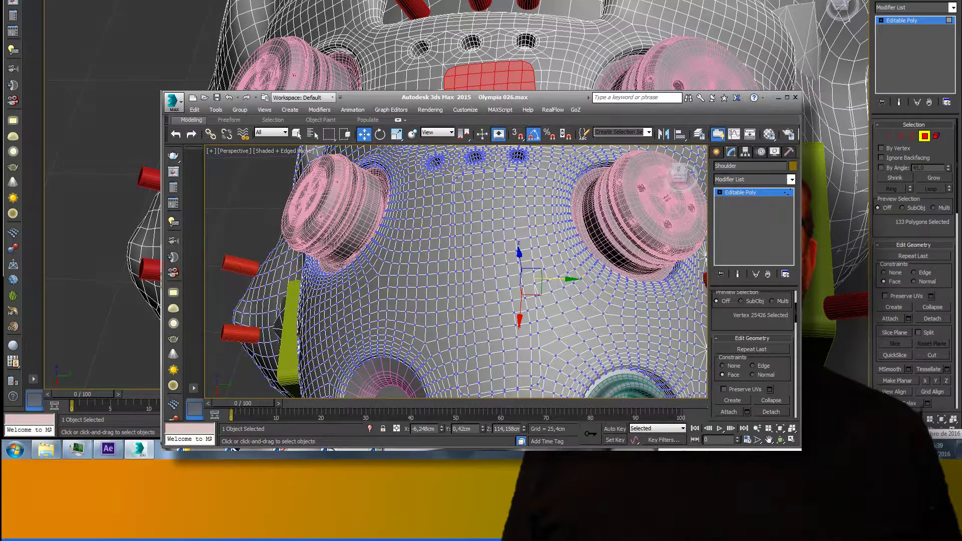
pyautogui.click(531, 186)
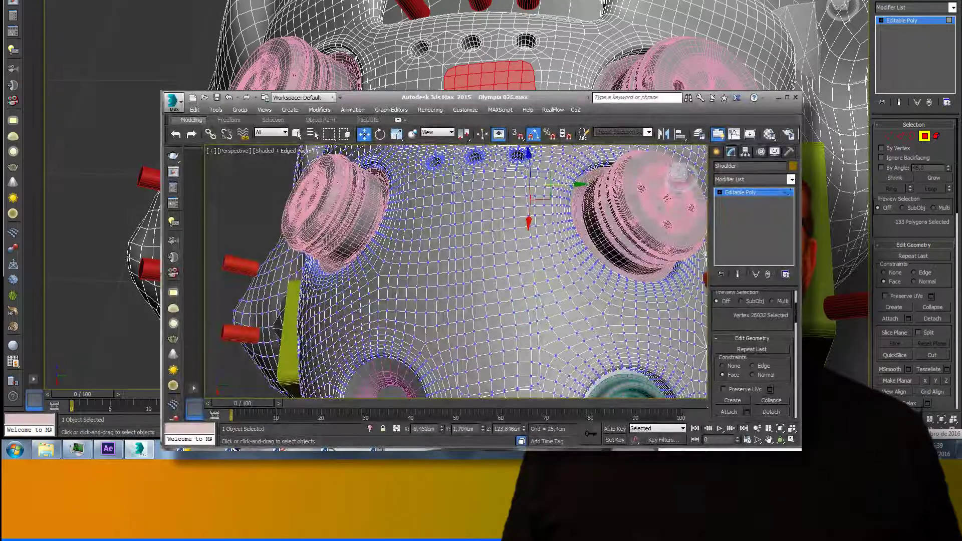
pyautogui.scroll(3, 751, 351)
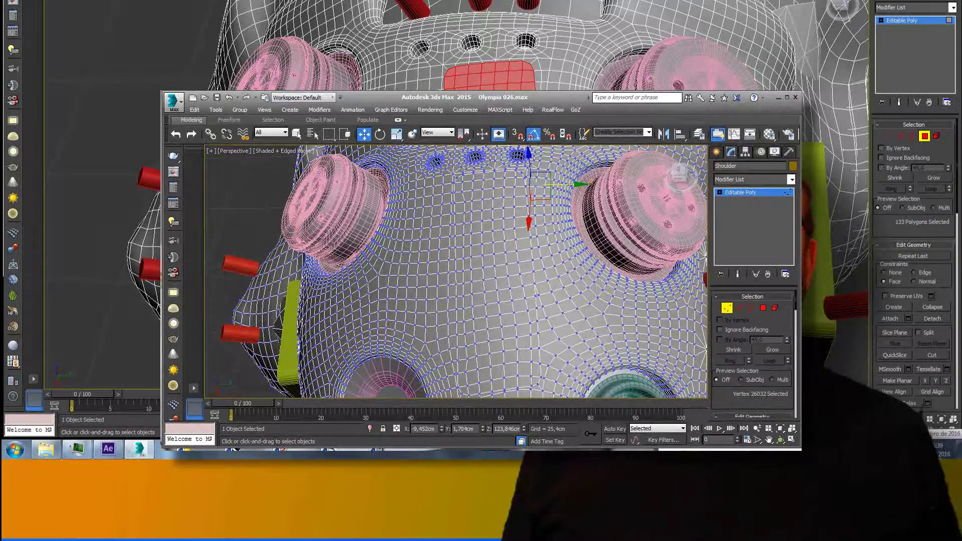
# Select the crosswise edges along the upper part of the strip's right side and connect them with a new edge line.
pyautogui.click(739, 308)
pyautogui.press('2')
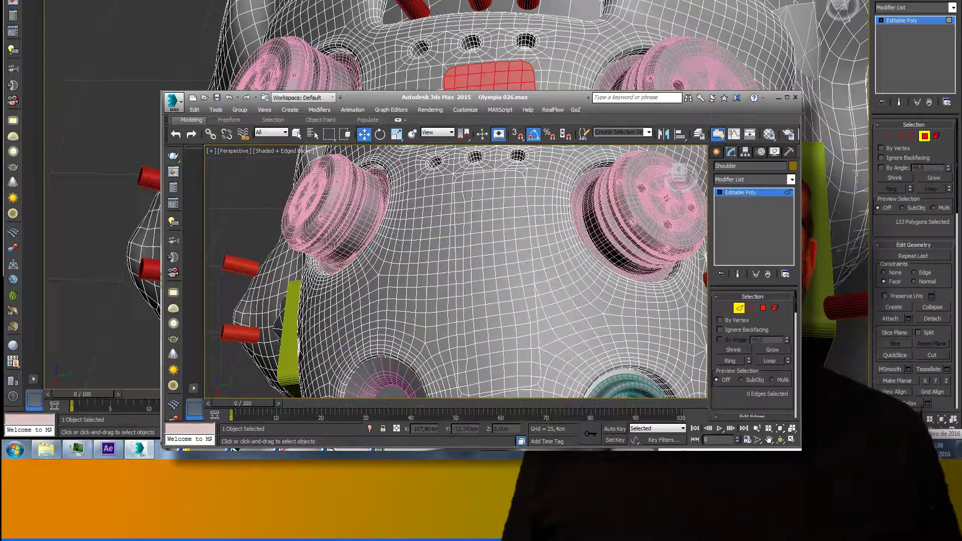
pyautogui.click(529, 185)
pyautogui.keyDown('ctrl'); pyautogui.click(529, 206); pyautogui.keyUp('ctrl')
pyautogui.keyDown('ctrl'); pyautogui.click(529, 196); pyautogui.keyUp('ctrl')
pyautogui.keyDown('ctrl'); pyautogui.click(541, 283); pyautogui.keyUp('ctrl')
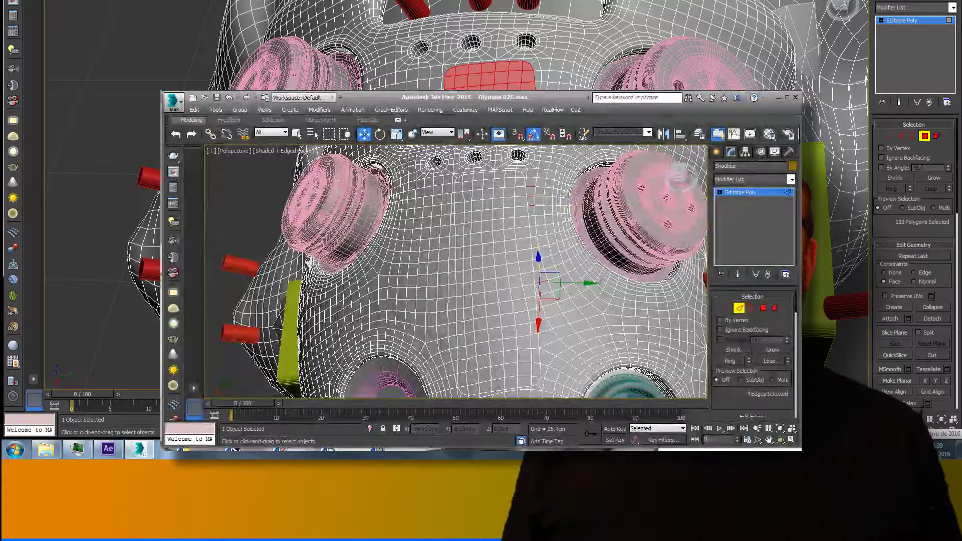
pyautogui.keyDown('ctrl'); pyautogui.click(536, 258); pyautogui.keyUp('ctrl')
pyautogui.keyDown('ctrl'); pyautogui.click(536, 248); pyautogui.keyUp('ctrl')
pyautogui.keyDown('ctrl'); pyautogui.click(535, 227); pyautogui.keyUp('ctrl')
pyautogui.keyDown('ctrl'); pyautogui.click(535, 216); pyautogui.keyUp('ctrl')
pyautogui.scroll(-5, 753, 350)
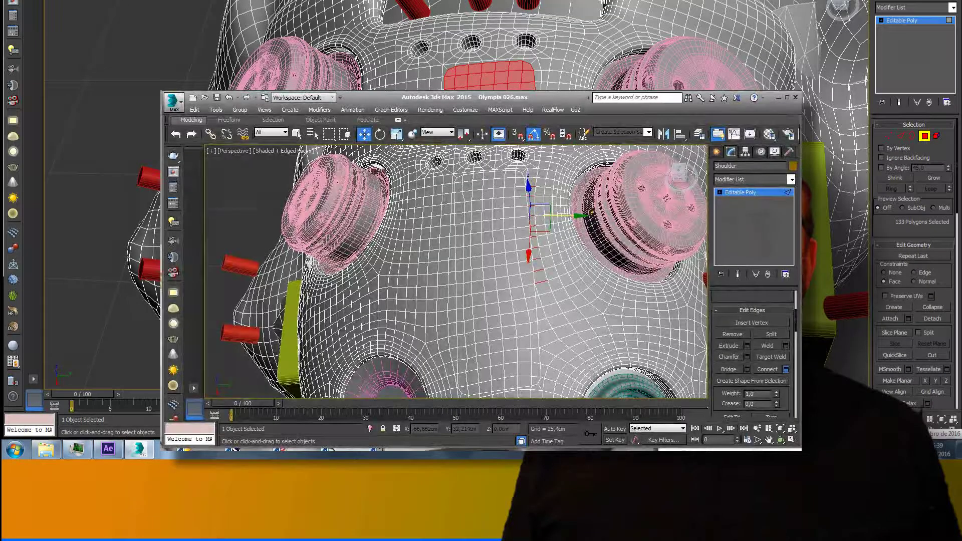
pyautogui.click(786, 369)
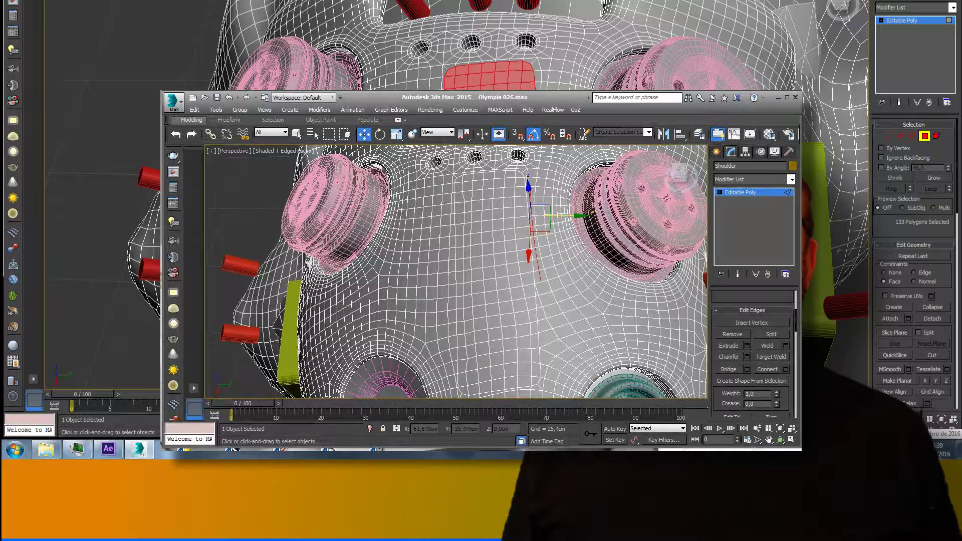
# Remove the short slanted edge at the lower end of the new edge line on the strip's right side.
pyautogui.press('4')
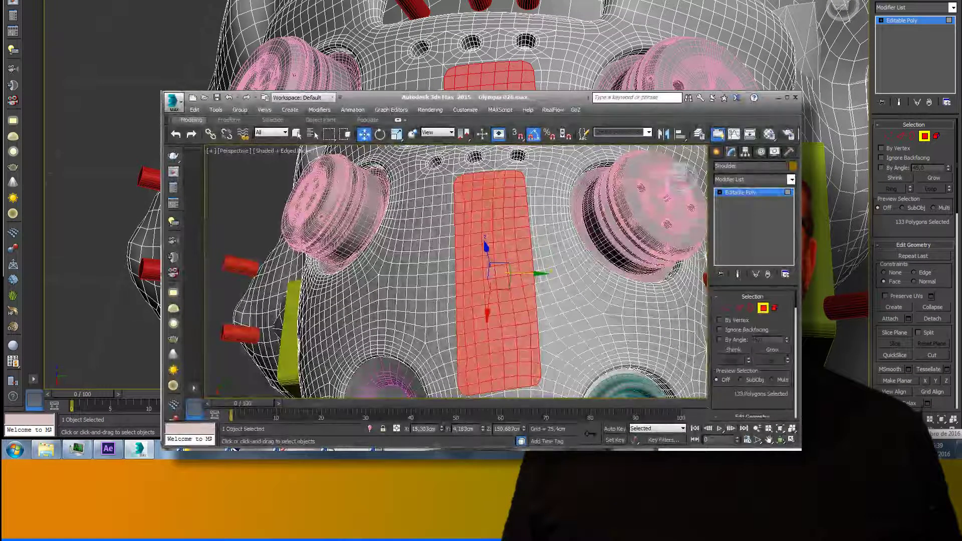
pyautogui.scroll(-5, 753, 351)
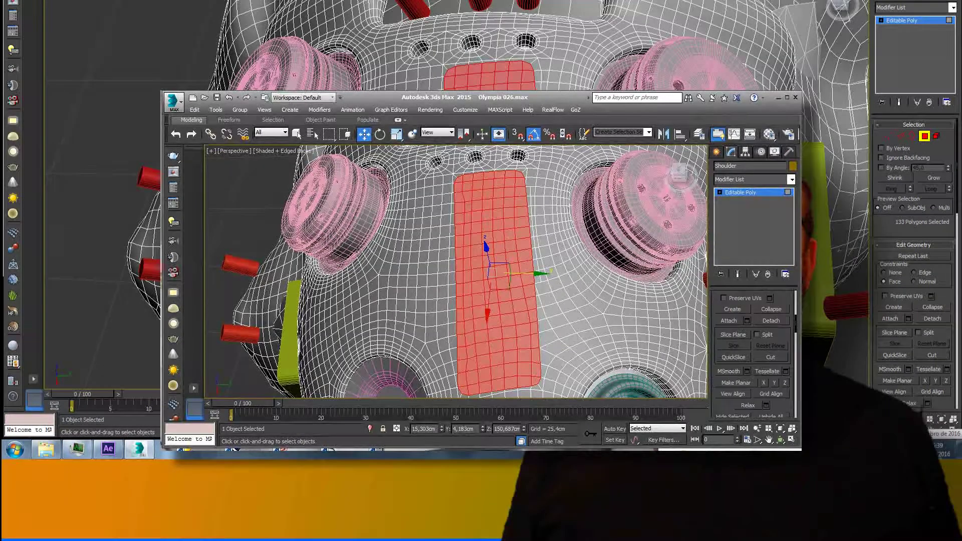
pyautogui.click(770, 357)
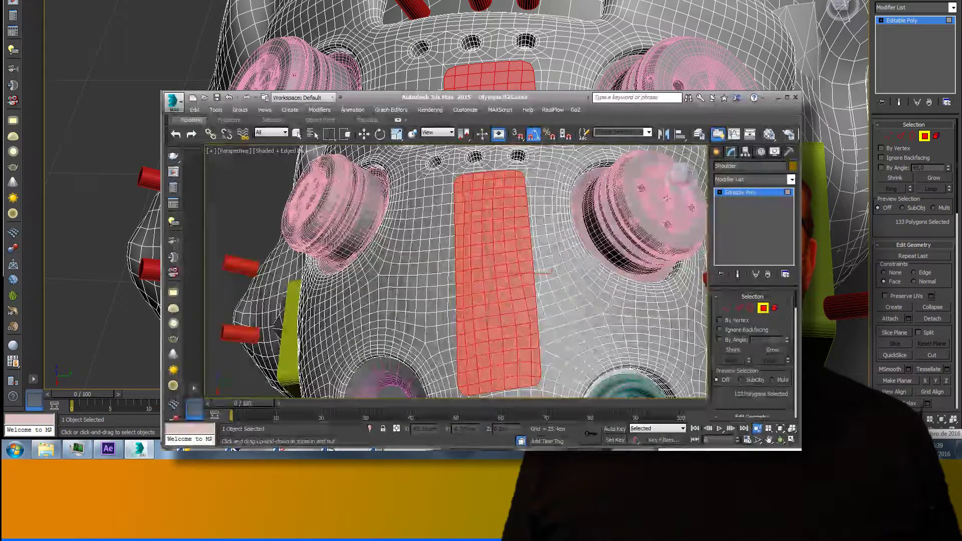
pyautogui.scroll(5, 533, 278)
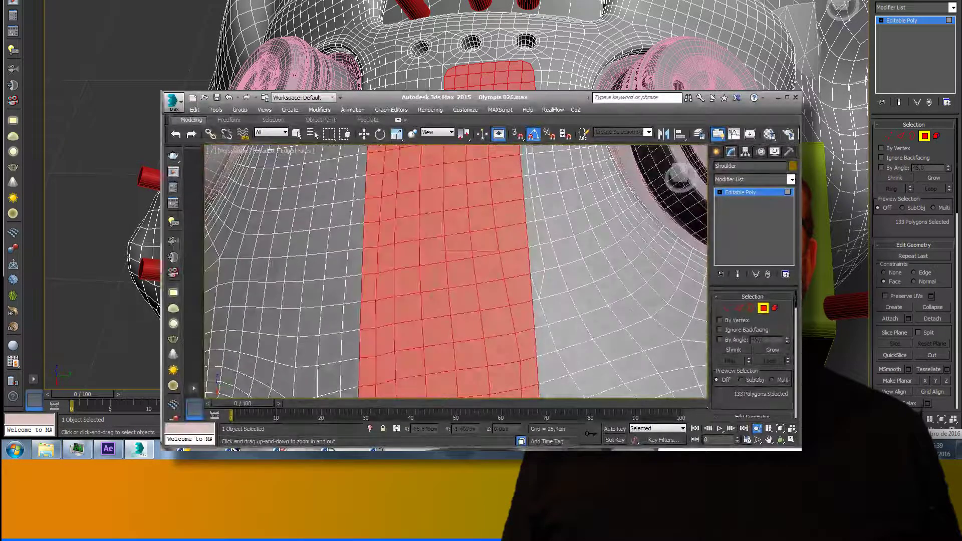
pyautogui.press('2')
pyautogui.press('w')
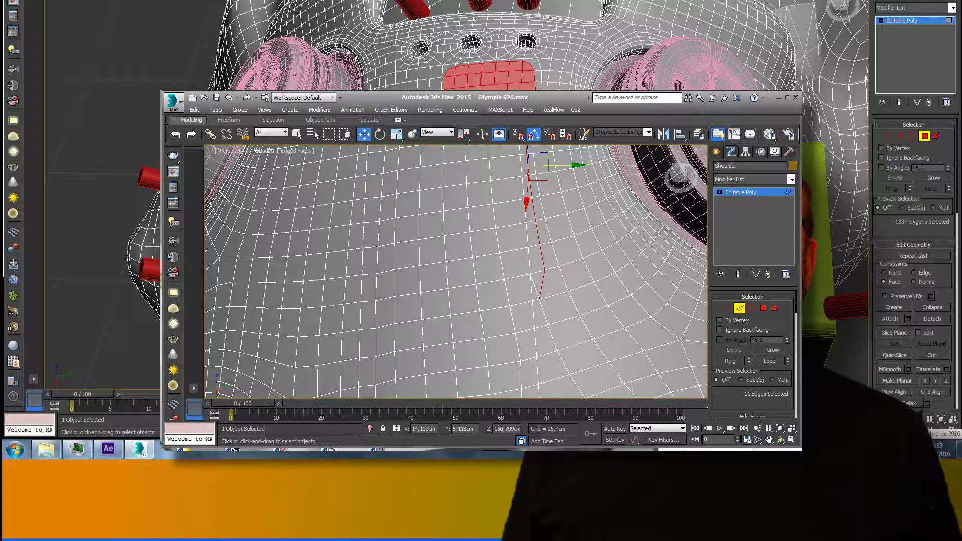
pyautogui.click(533, 288)
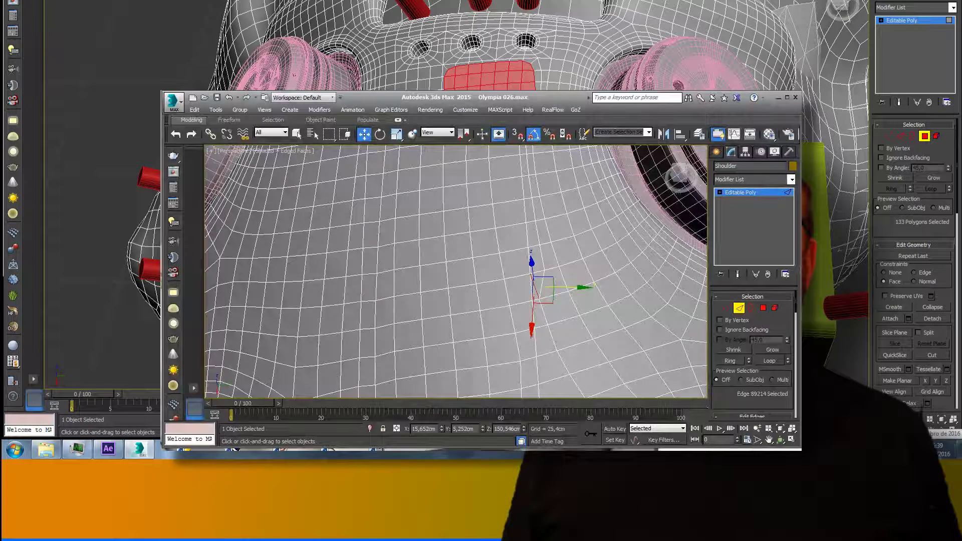
pyautogui.press('BackSpace')
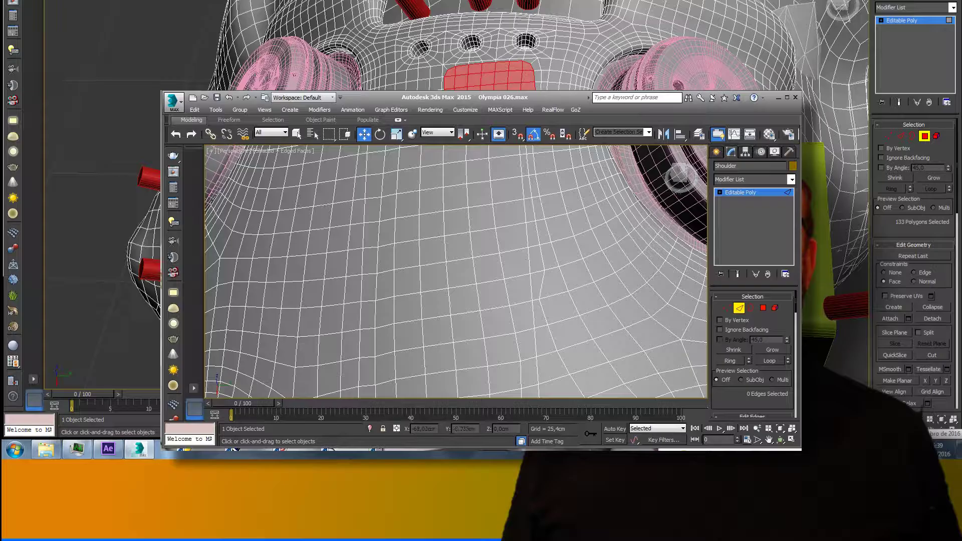
# Nudge the leftover vertex below the removed edge on the strip's right side, and remove that vertex.
pyautogui.press('1')
pyautogui.click(538, 299)
pyautogui.moveTo(569, 300); pyautogui.dragTo(575, 300)
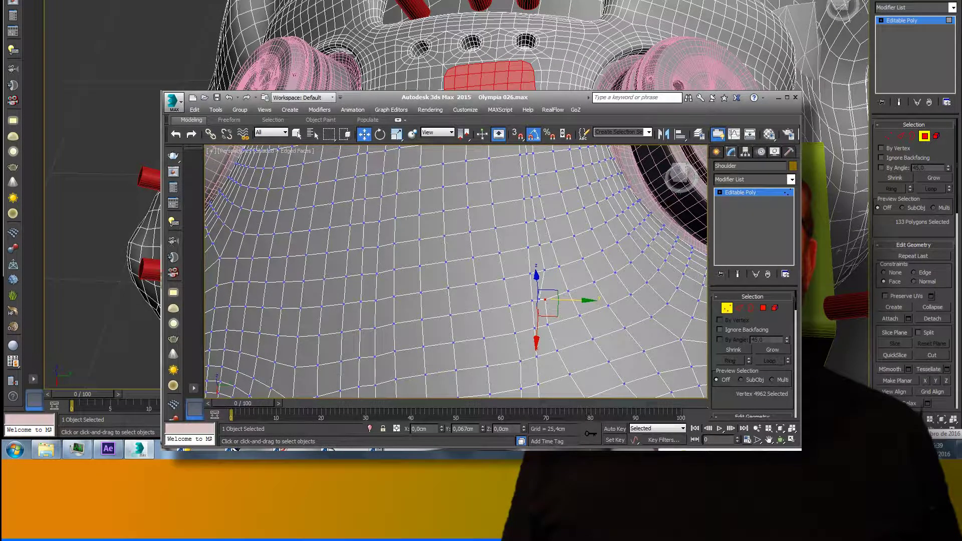
pyautogui.click(580, 316)
pyautogui.click(538, 299)
pyautogui.press('BackSpace')
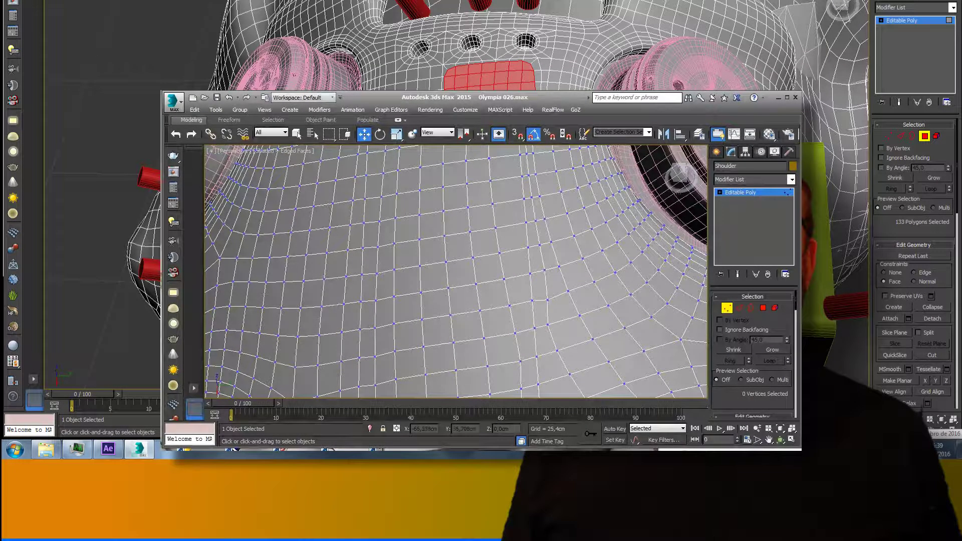
# Examine the vertices and edges around the strip's upper-right corner, below the rightmost chest hole.
pyautogui.scroll(-2, 501, 226)
pyautogui.moveTo(501, 225); pyautogui.dragTo(530, 377, button='middle')
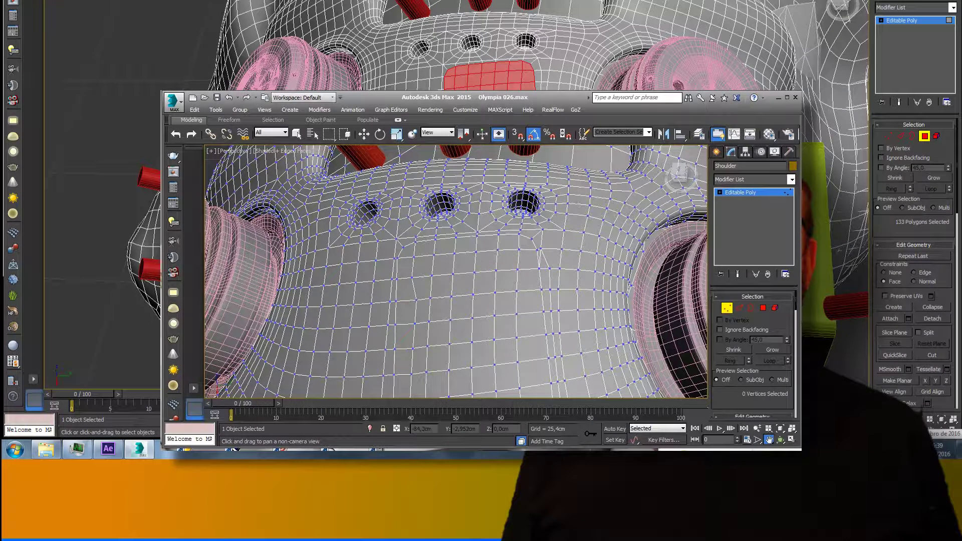
pyautogui.press('w')
pyautogui.click(537, 250)
pyautogui.click(548, 249)
pyautogui.click(593, 254)
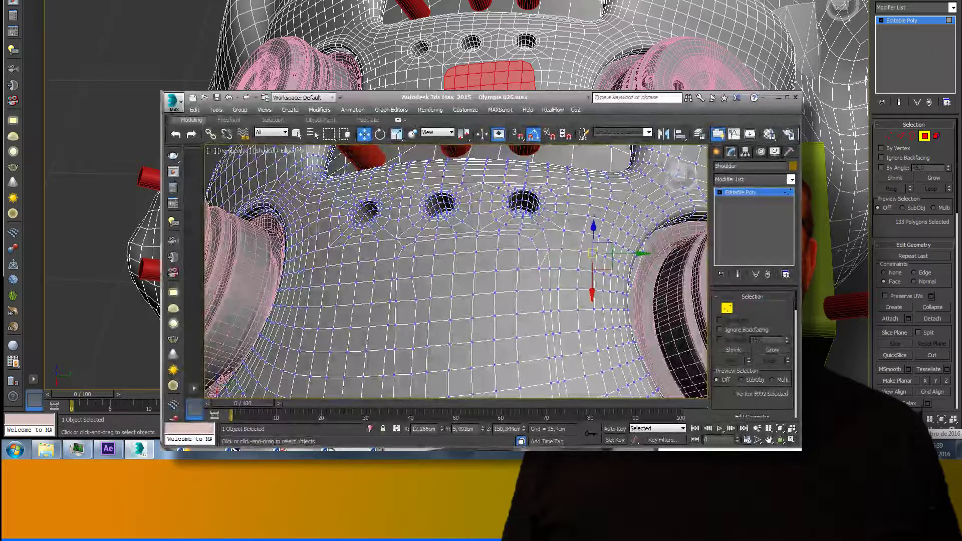
pyautogui.click(570, 278)
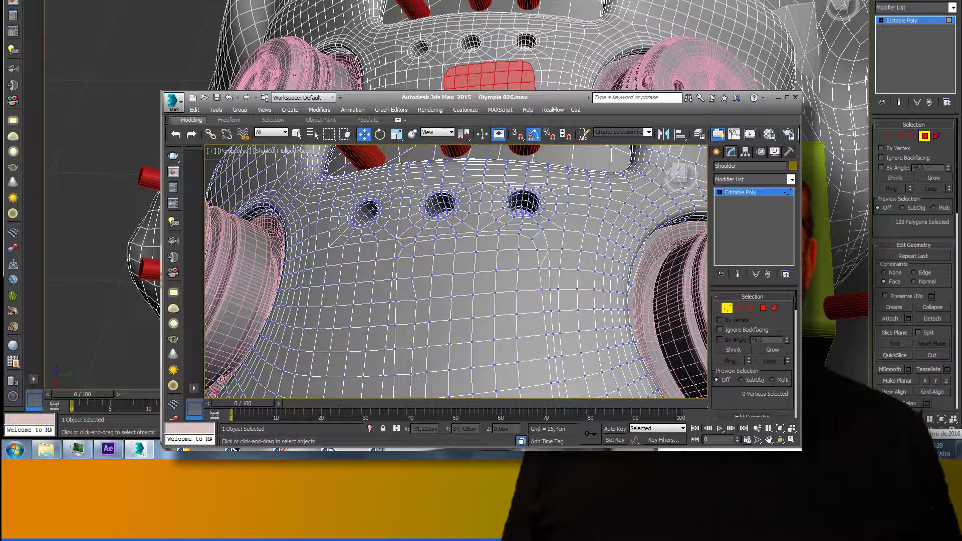
pyautogui.click(739, 308)
pyautogui.press('2')
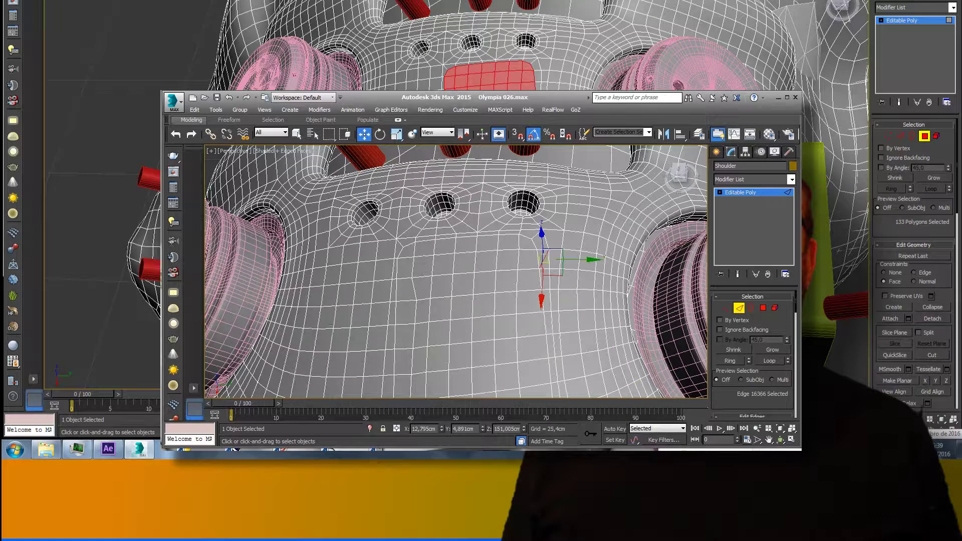
pyautogui.hotkey('ctrl', 'd')
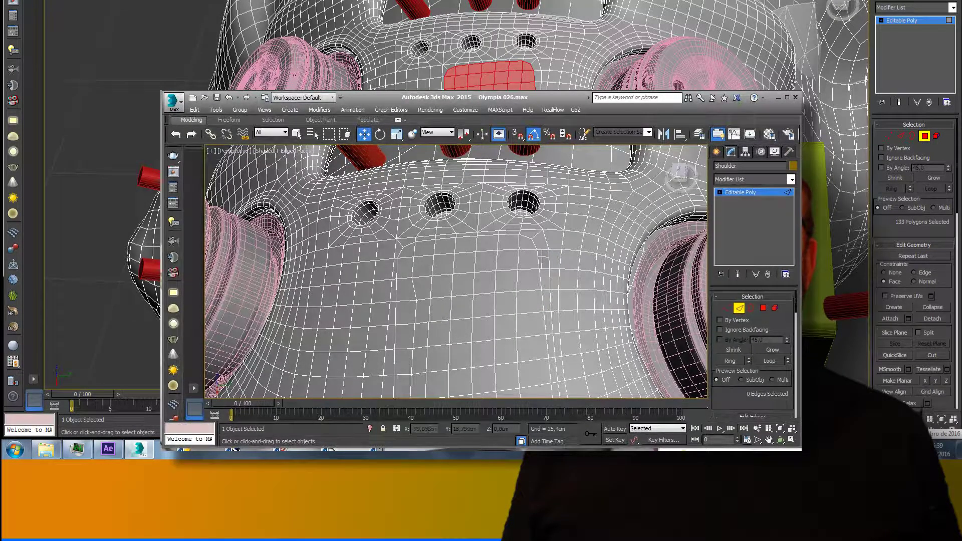
pyautogui.click(542, 260)
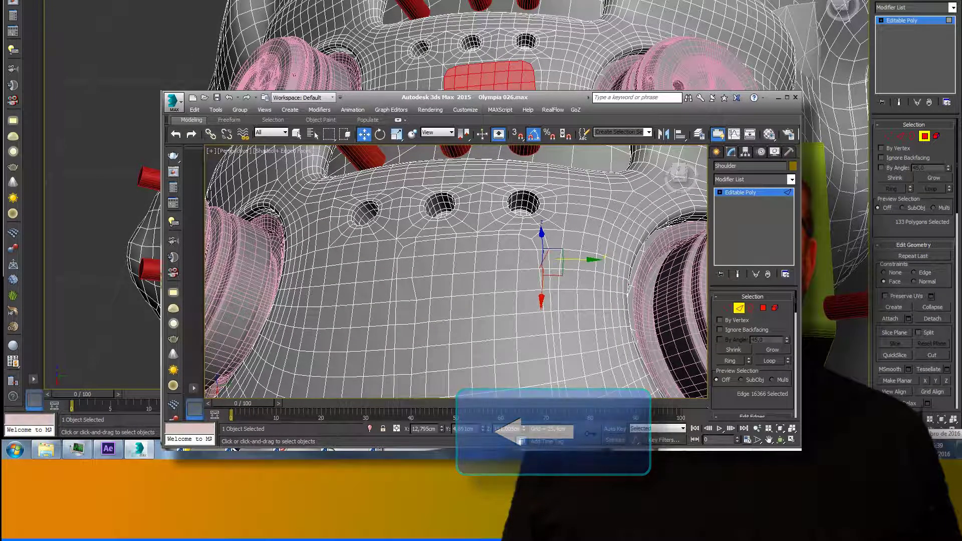
pyautogui.hotkey('ctrl', 'd')
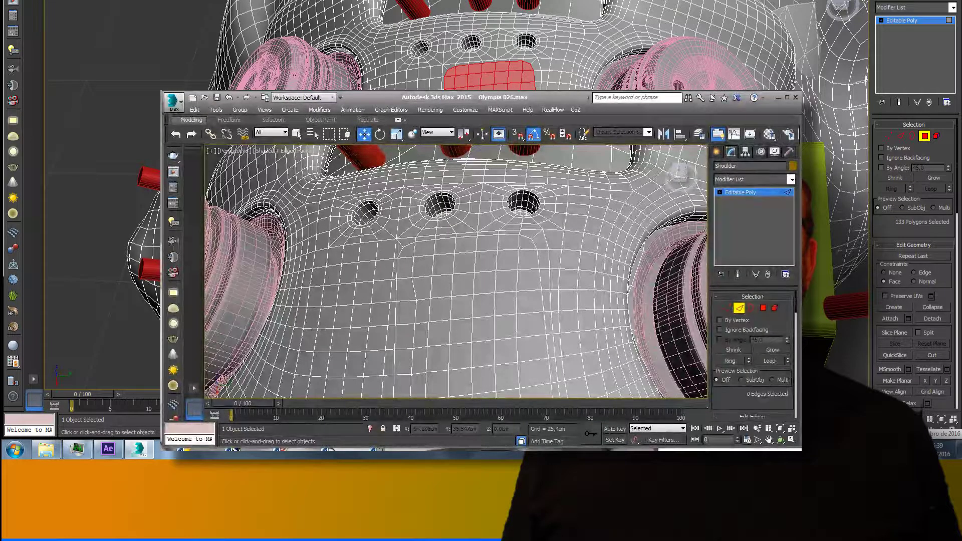
pyautogui.press('2')
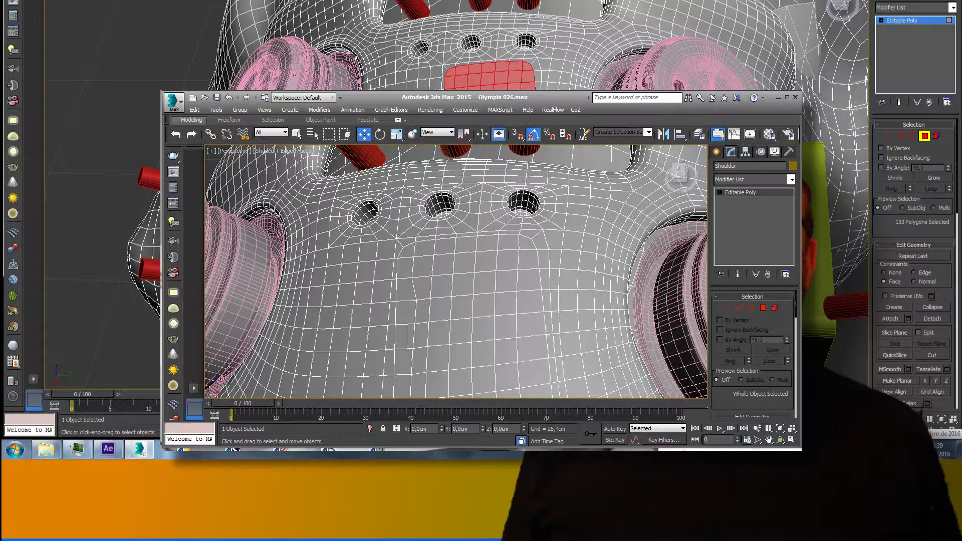
# Select the border edges at the strip's upper-right corner and extend the selection along the strip's outline with Loop.
pyautogui.press('2')
pyautogui.click(536, 260)
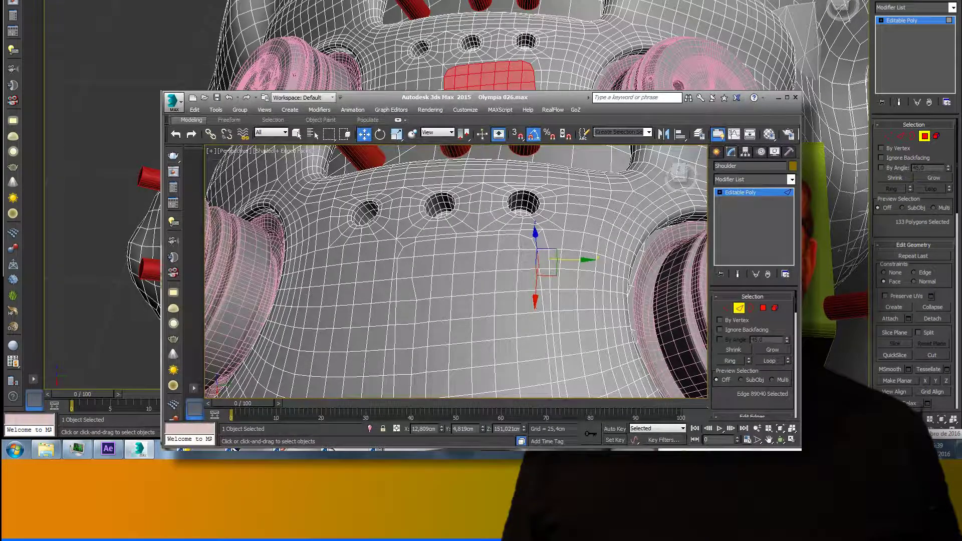
pyautogui.click(770, 360)
pyautogui.keyDown('ctrl'); pyautogui.click(527, 236); pyautogui.keyUp('ctrl')
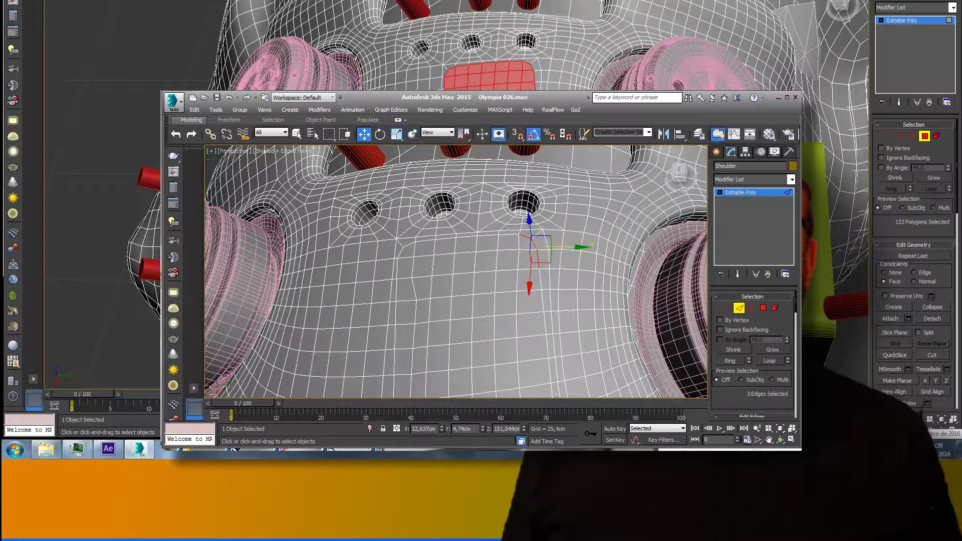
pyautogui.click(769, 360)
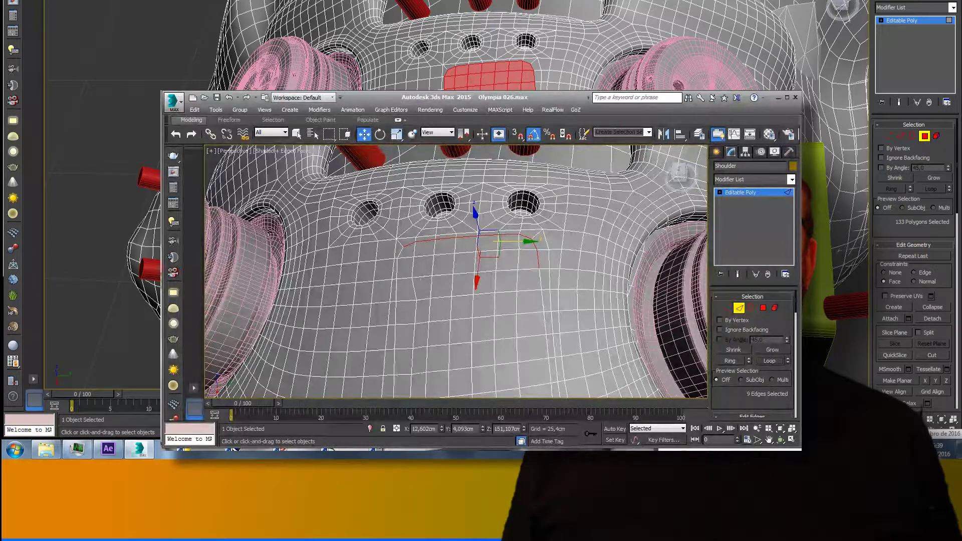
pyautogui.click(769, 361)
pyautogui.keyDown('ctrl'); pyautogui.keyDown('alt'); pyautogui.moveTo(535, 275); pyautogui.dragTo(535, 308, button='middle'); pyautogui.keyUp('alt'); pyautogui.keyUp('ctrl')
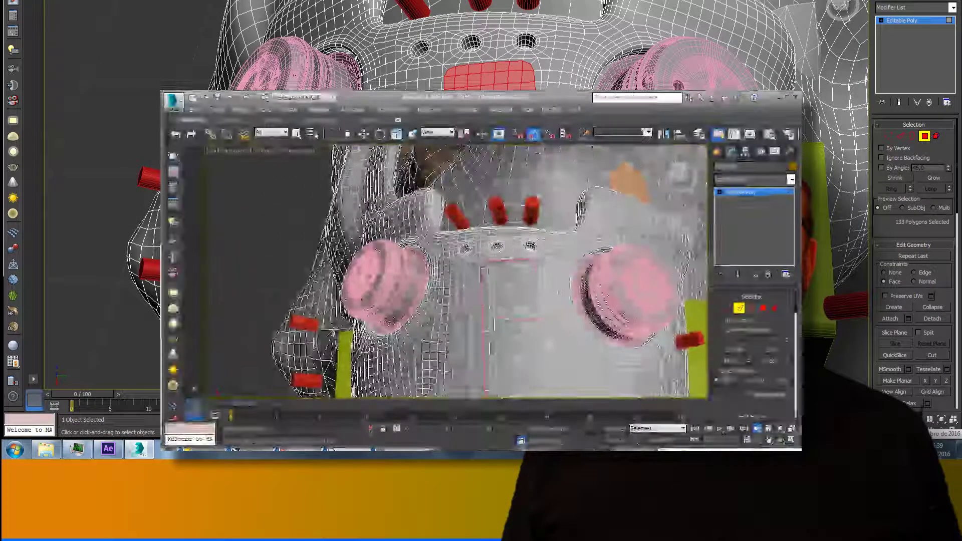